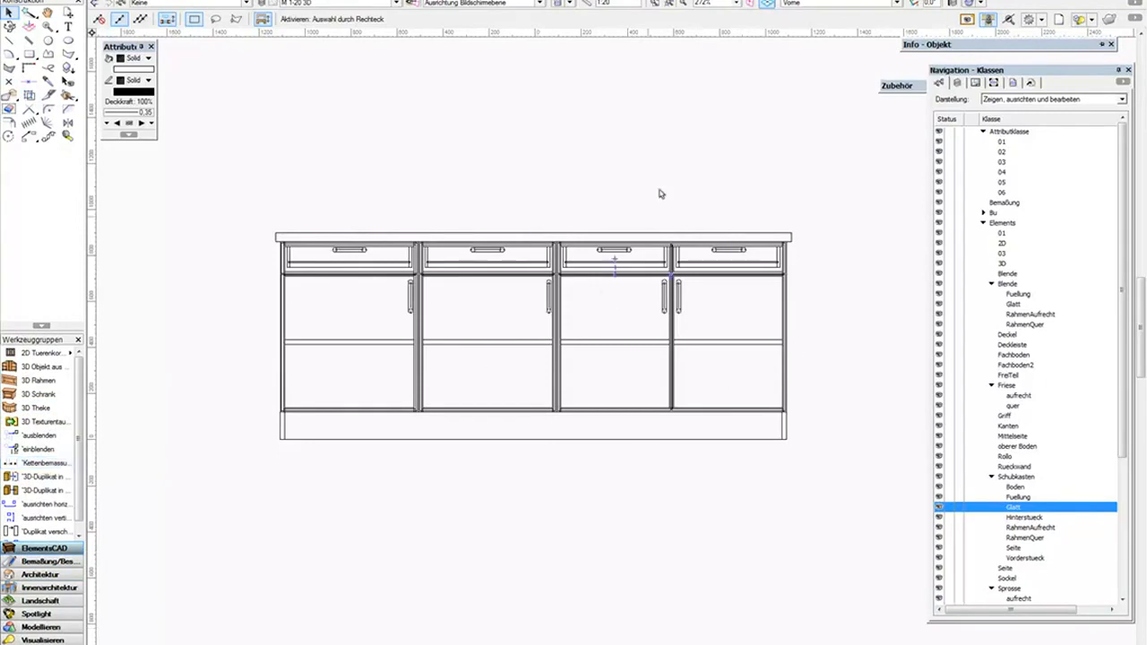
Show the cabinet in the Rechts vorne oben view and activate the layer Konstruktionsebene-2 with the horizontal section.
left_click(872, 4)
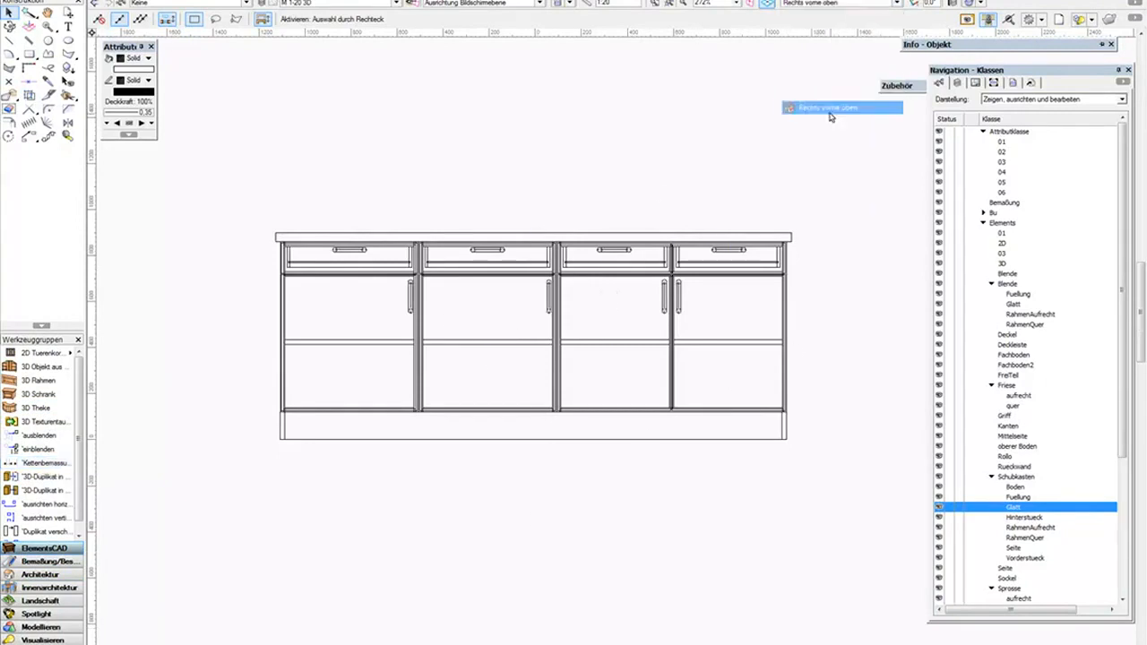
left_click(829, 108)
left_click(395, 3)
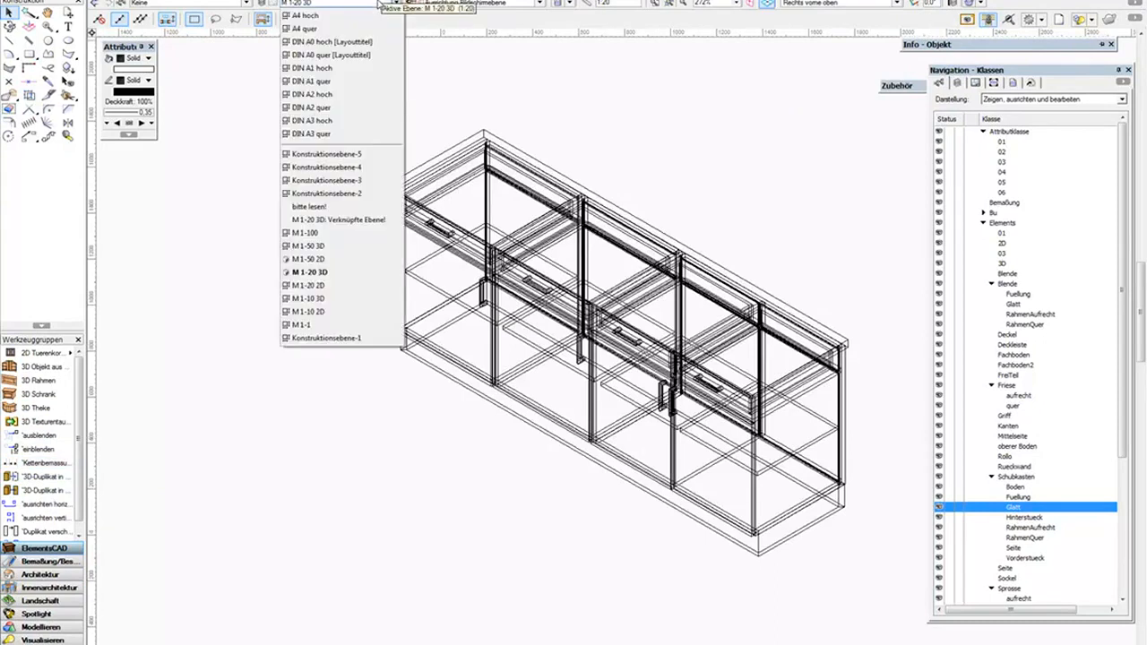
left_click(346, 194)
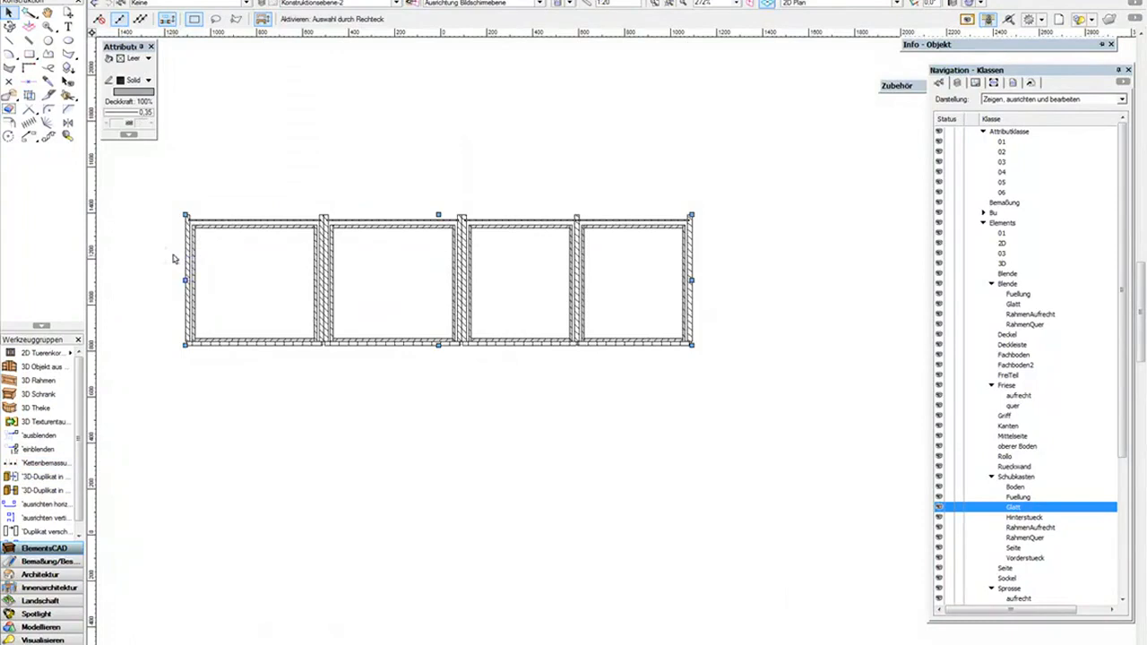
scroll(176, 259, "up", 1)
scroll(364, 262, "down", 1)
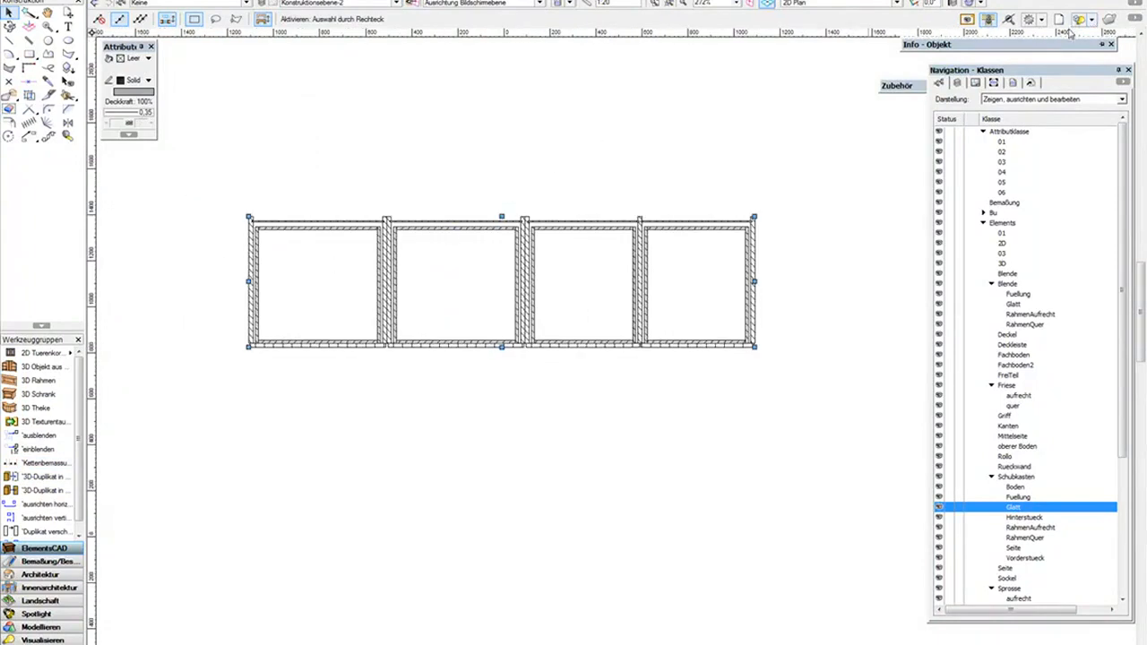
mouse_move(1066, 44)
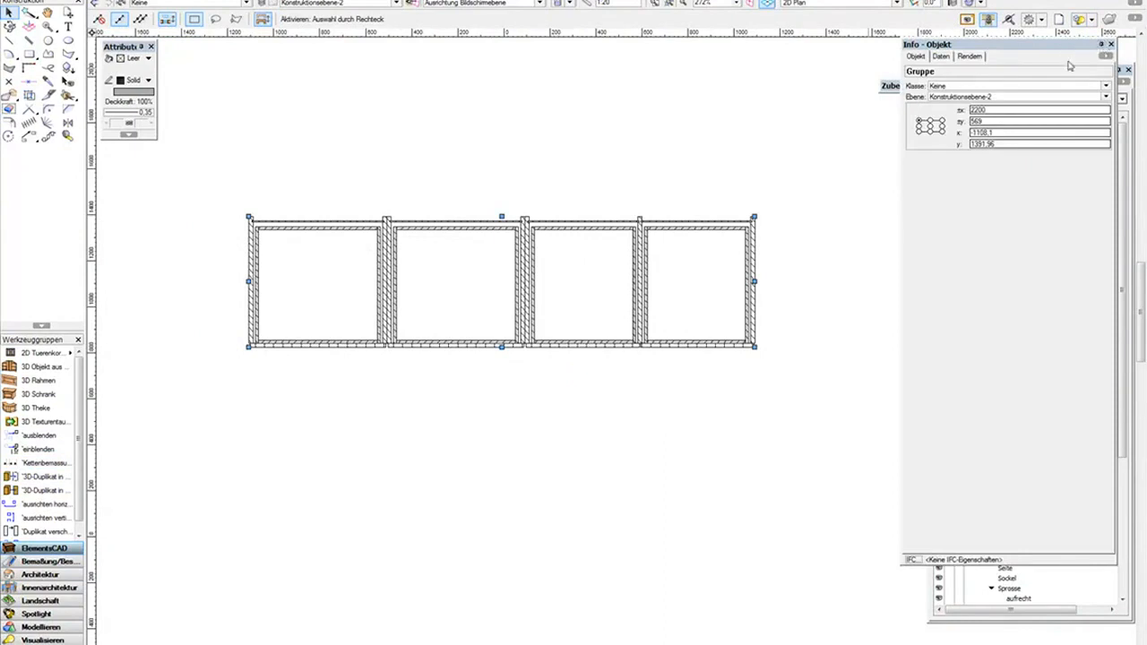
Configure the Kettenbemassung tool to dimension only hatched parts by setting Bemaßungseinstellungen to Schraffur.
left_click(45, 463)
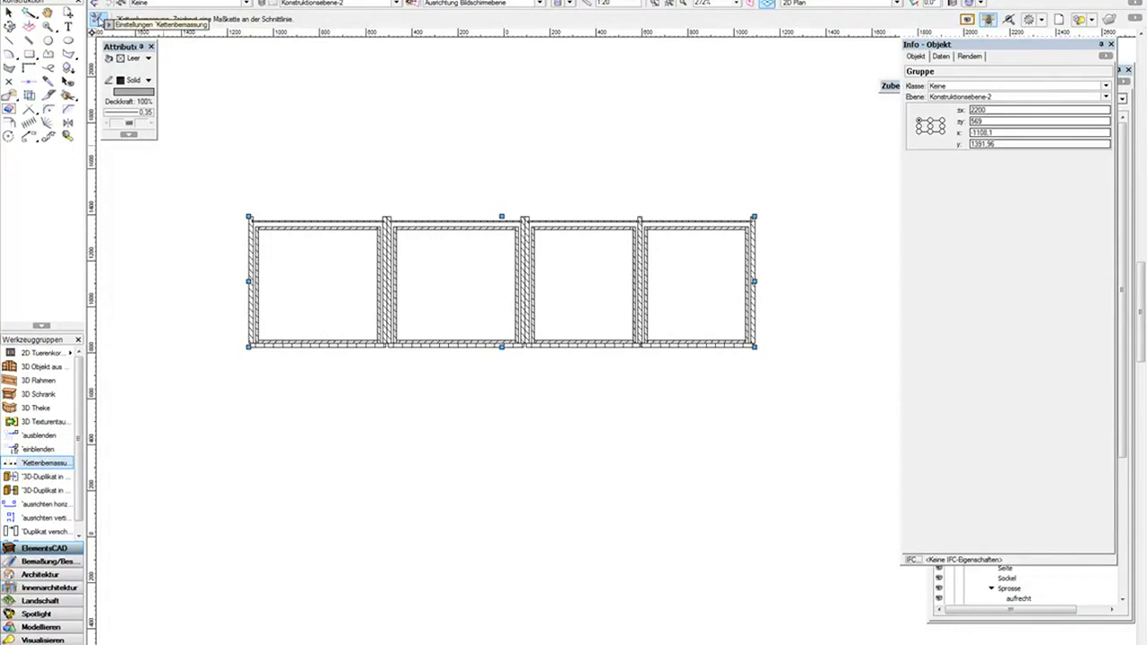
left_click(98, 19)
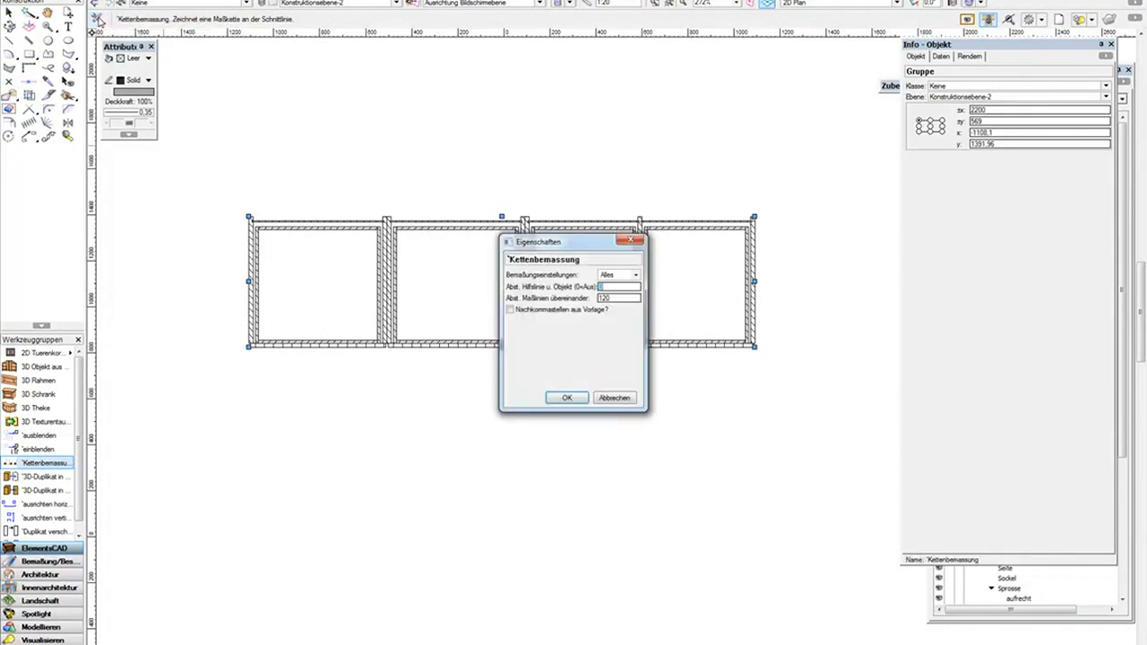
left_click(629, 275)
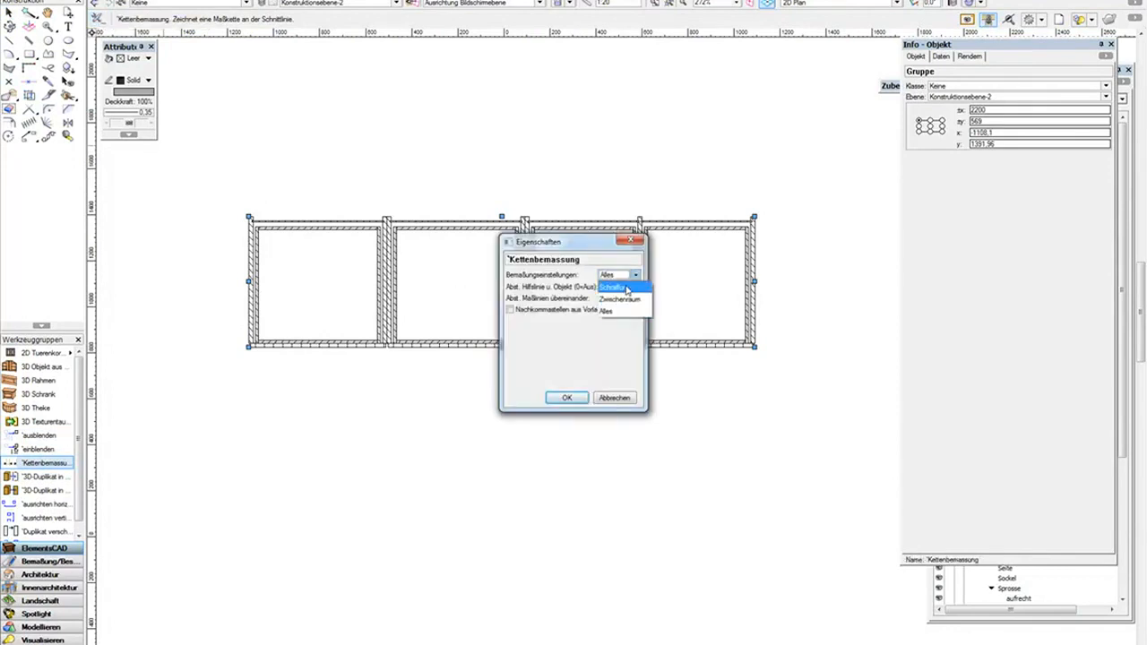
left_click(627, 288)
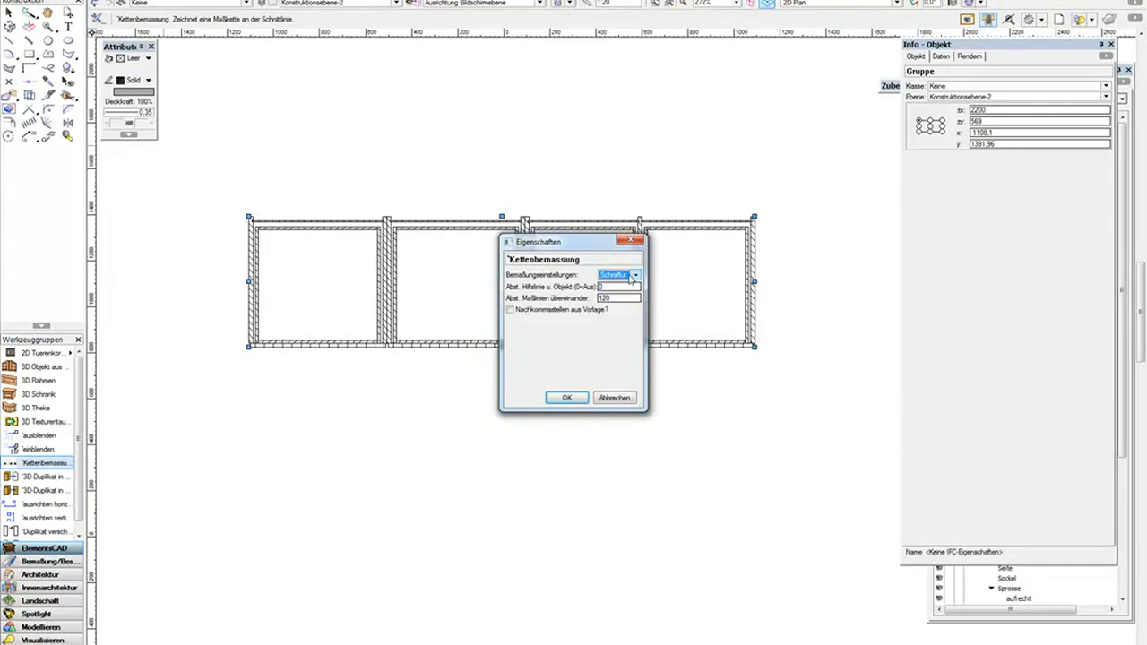
left_click(565, 398)
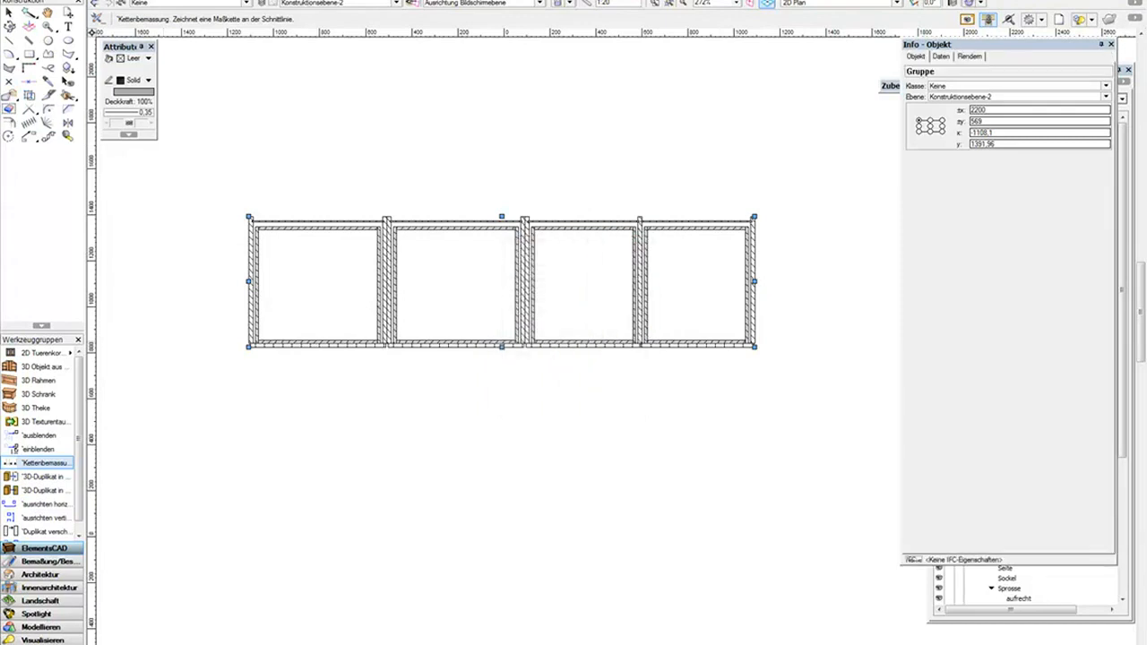
Chain-dimension the hatched panels horizontally across all four compartments and vertically through the first, placing the dimension lines outside the section.
left_click(196, 256)
left_click(804, 256)
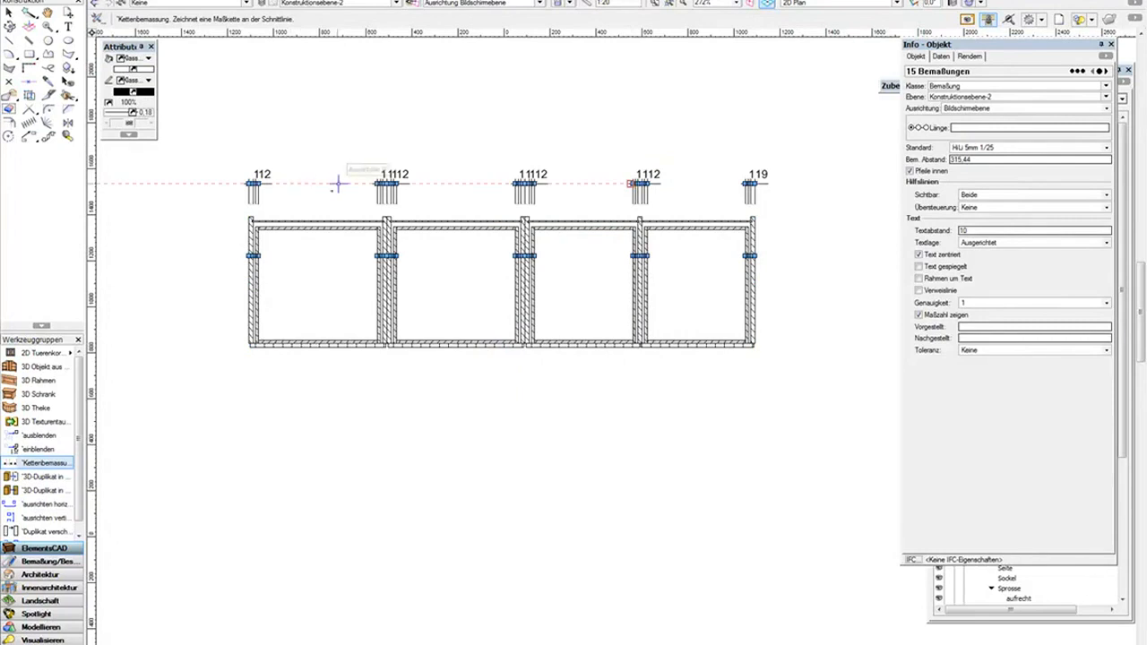
left_click(317, 204)
left_click(315, 382)
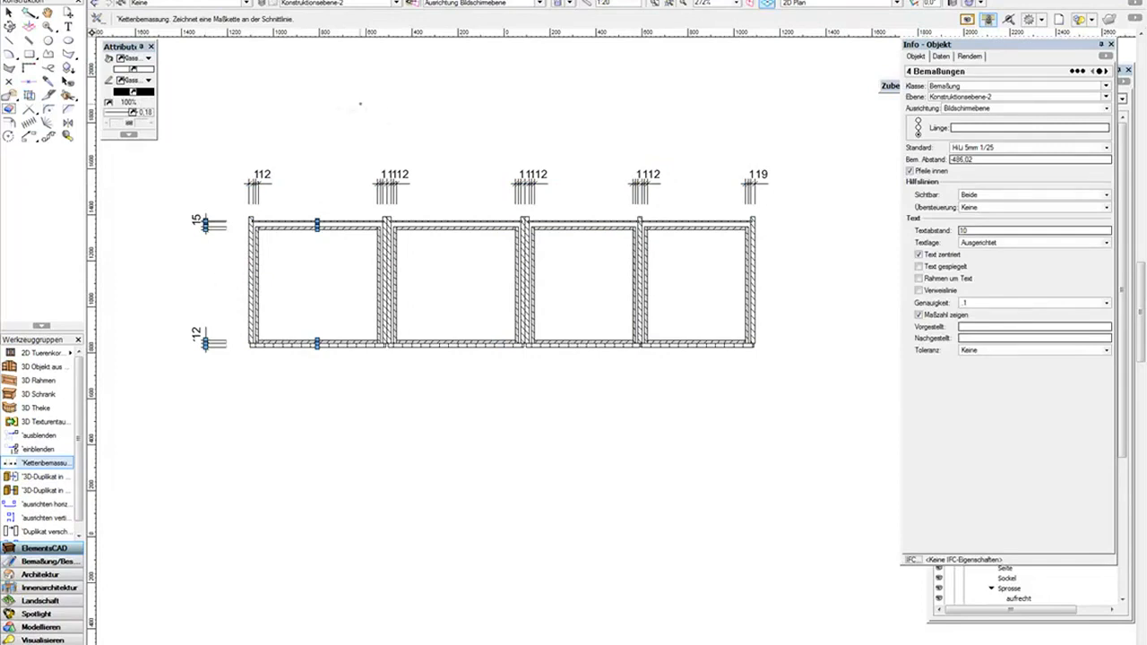
On layer Konstruktionsebene-3, chain-dimension the worktop, drawer bottom and shelf thicknesses vertically, with the dimension line in front of the cabinet.
left_click(340, 4)
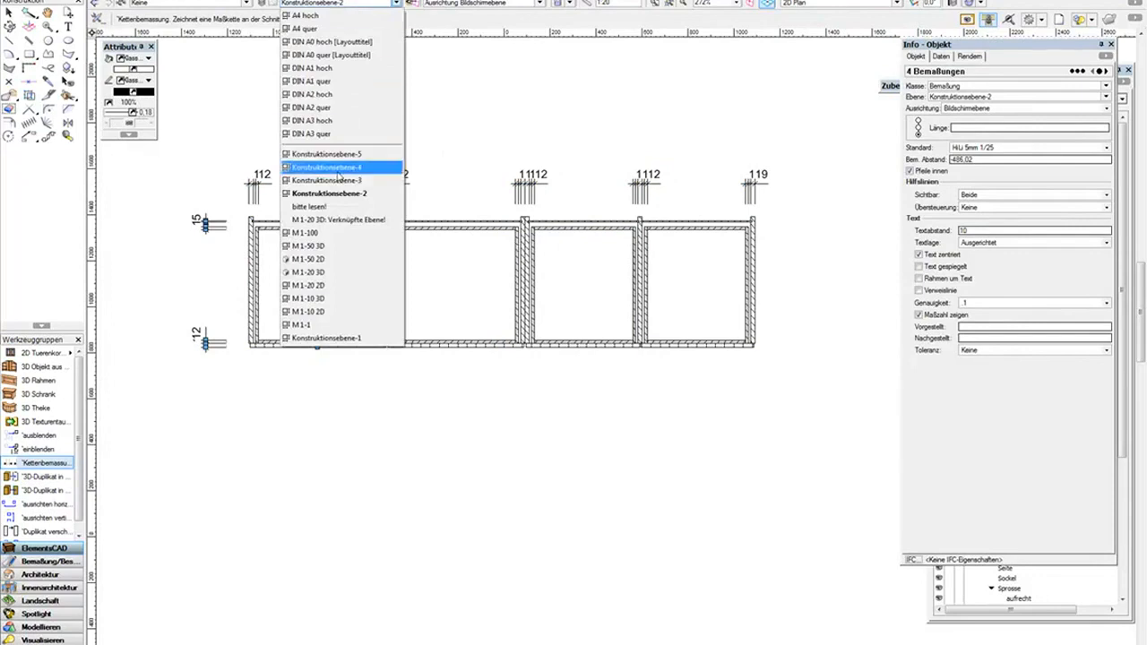
left_click(338, 178)
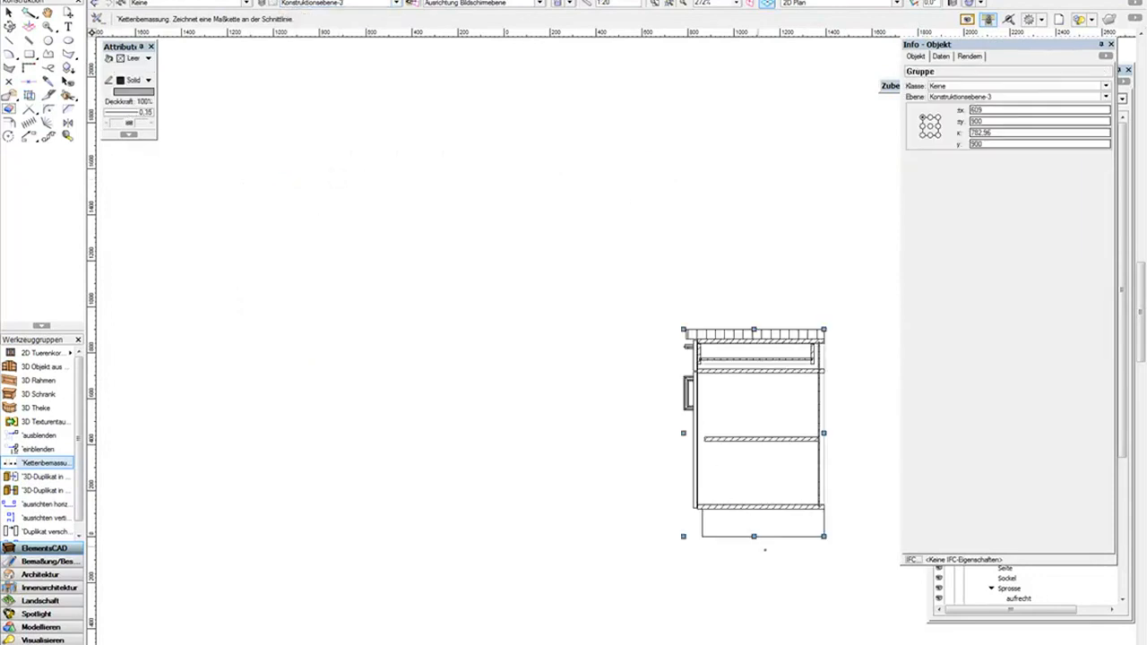
mouse_move(786, 545)
middle_mouse_down()
mouse_move(528, 484)
mouse_move(509, 391)
middle_mouse_up()
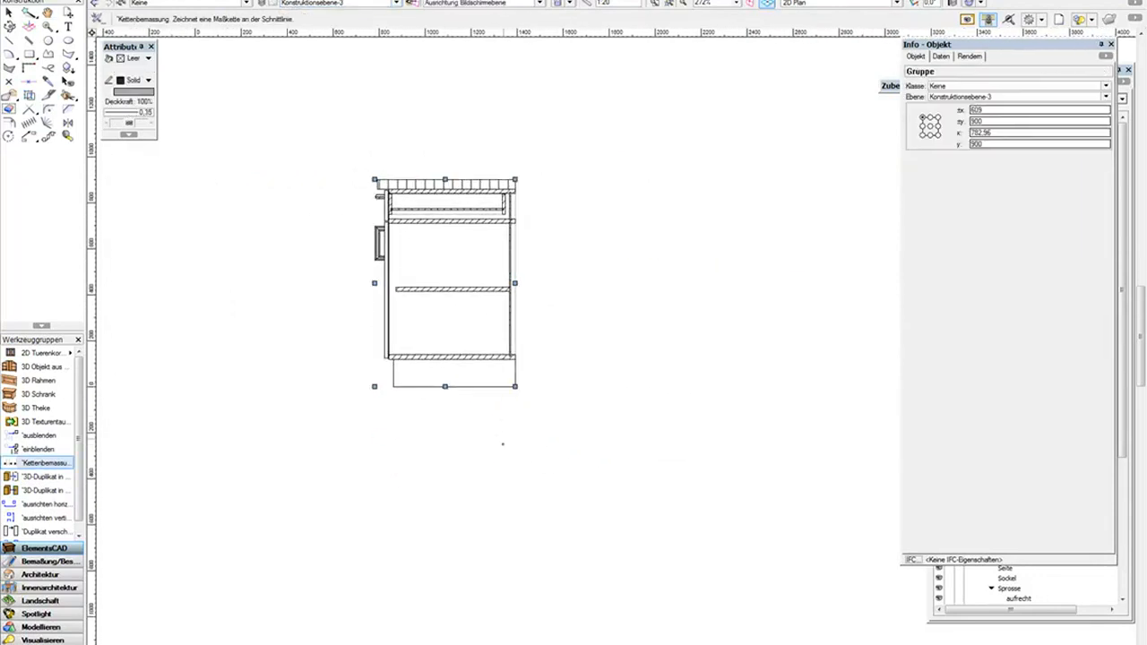
left_click(476, 417)
left_click(473, 153)
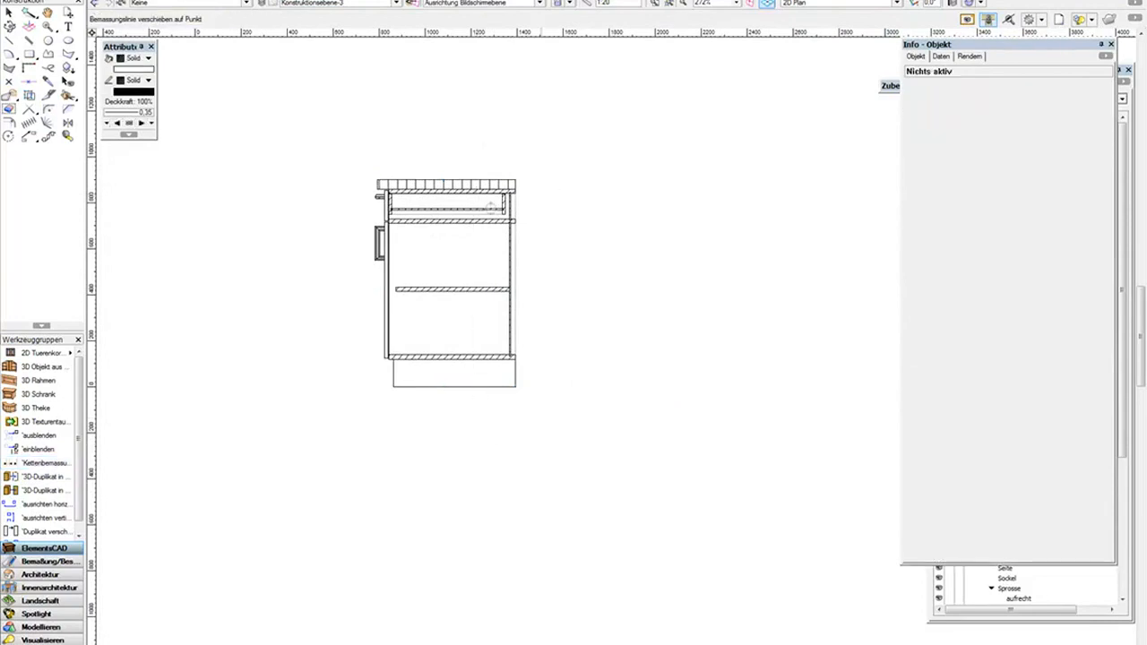
left_click(338, 222)
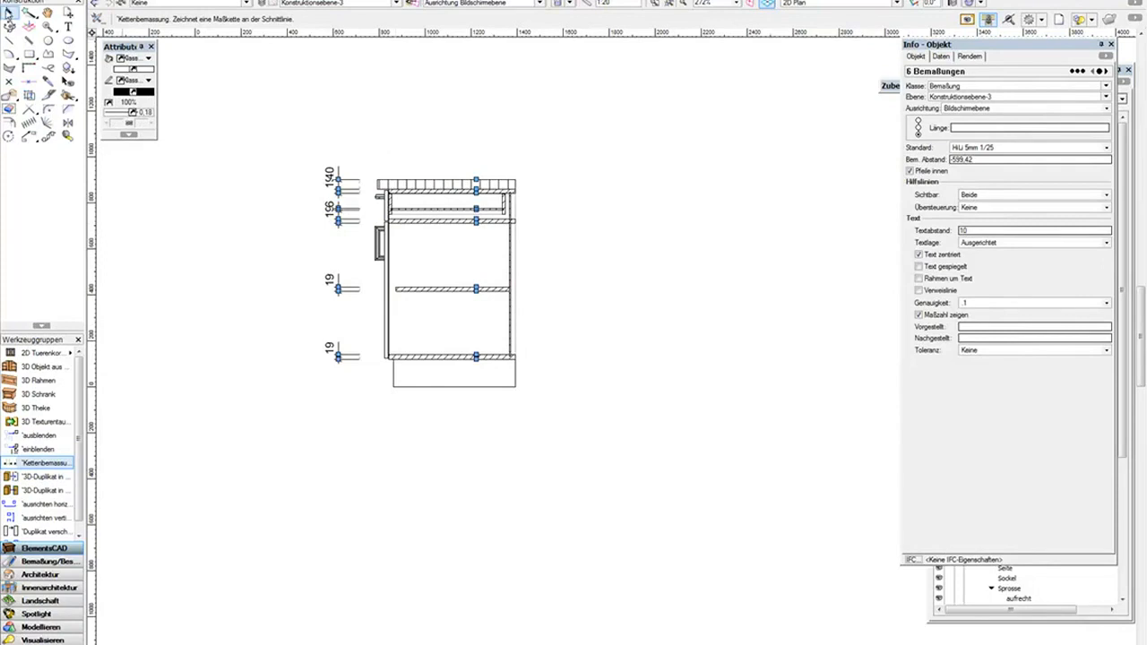
Move the worktop's 40 mm dimension text upward, clear of the 19 mm text below it.
left_click(9, 13)
scroll(338, 141, "up", 3)
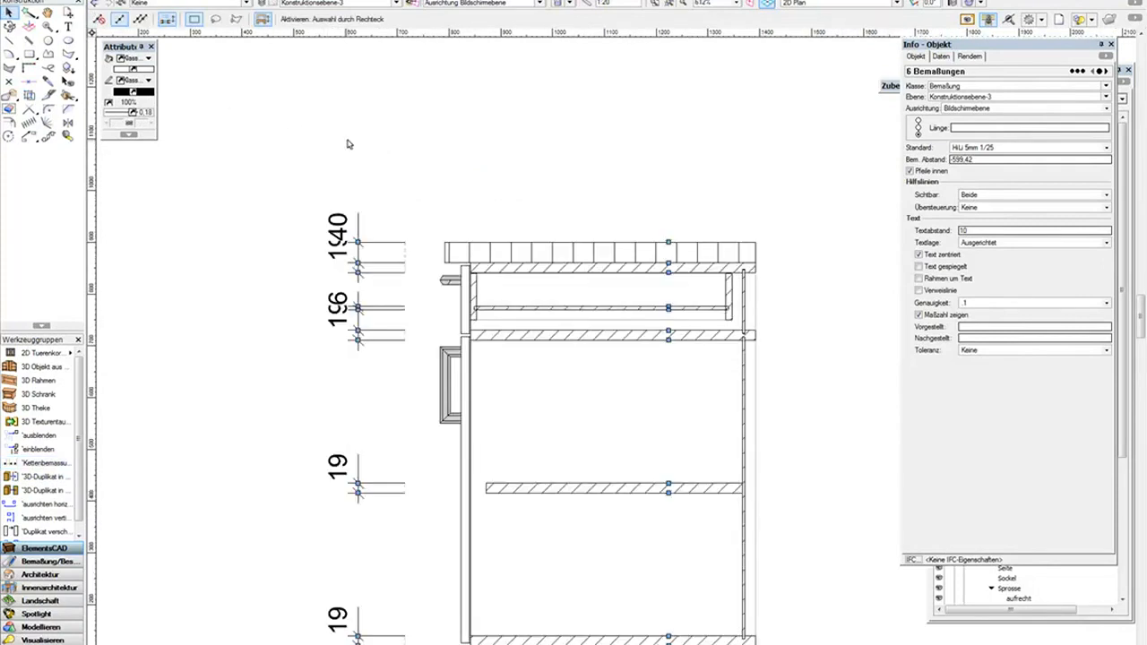
left_click(349, 144)
left_click_drag(339, 215, 343, 174)
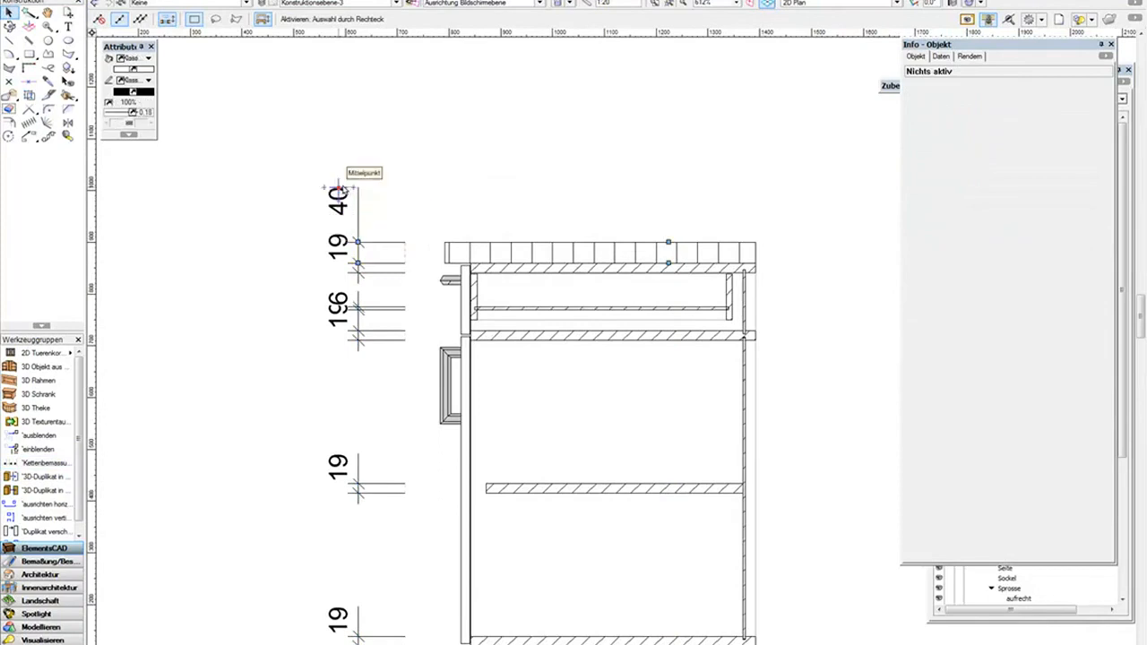
scroll(511, 194, "down", 2)
middle_click_drag(806, 362, 705, 277)
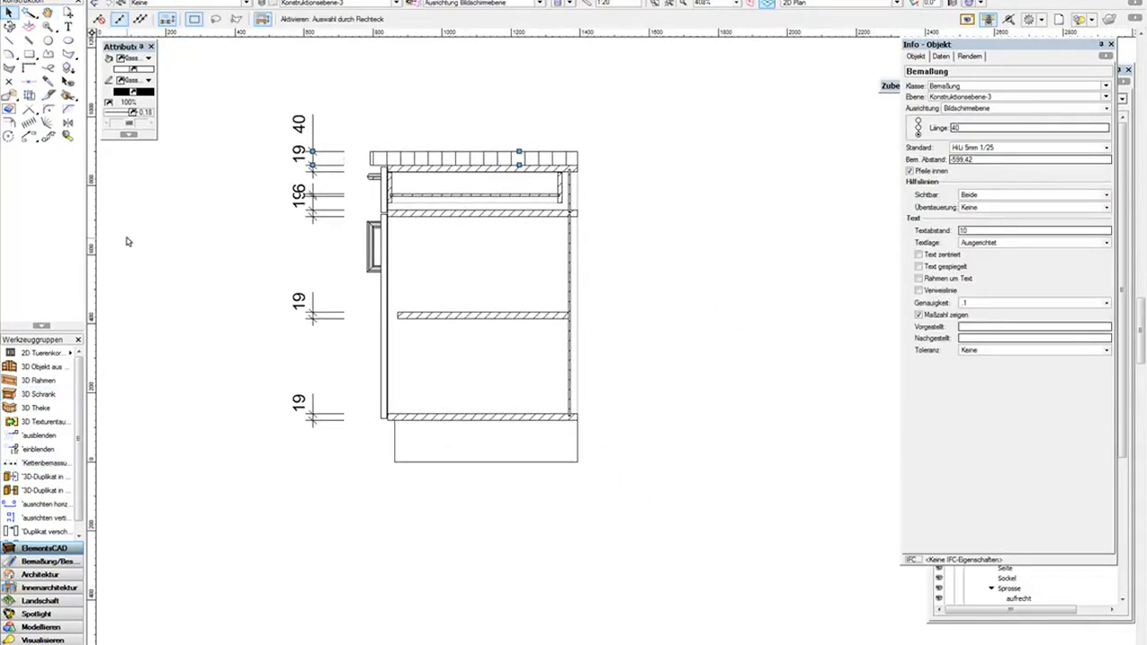
Inside the section group, fill the drawer front and door front polygons with a pattern fill, and exit the group.
double_click(387, 166)
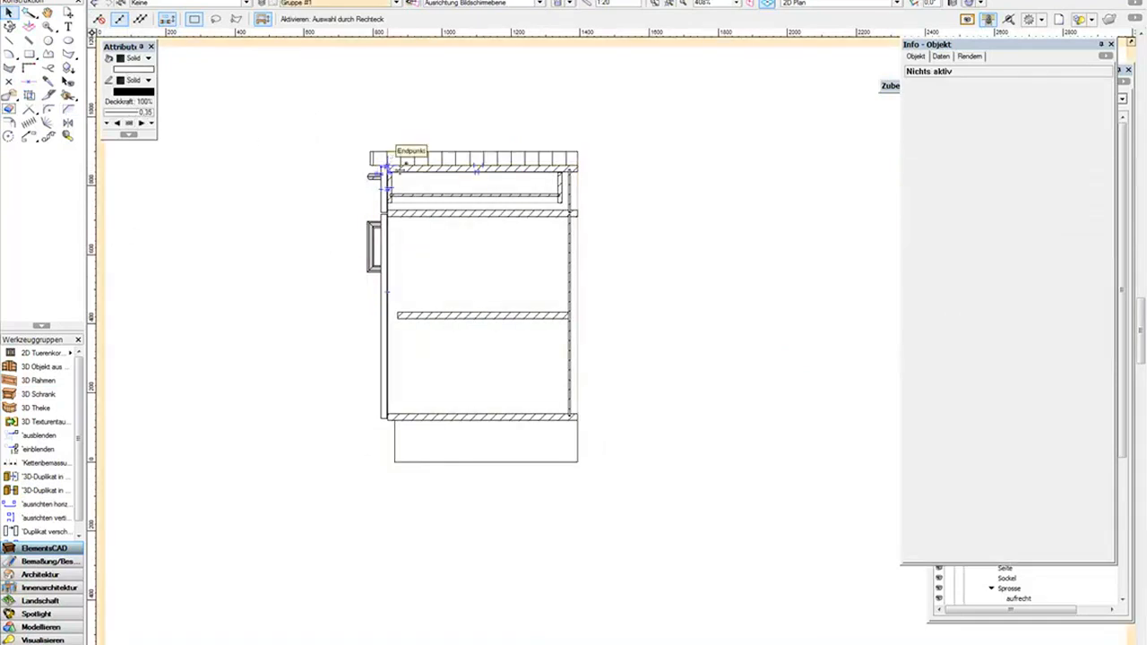
scroll(459, 206, "up", 2)
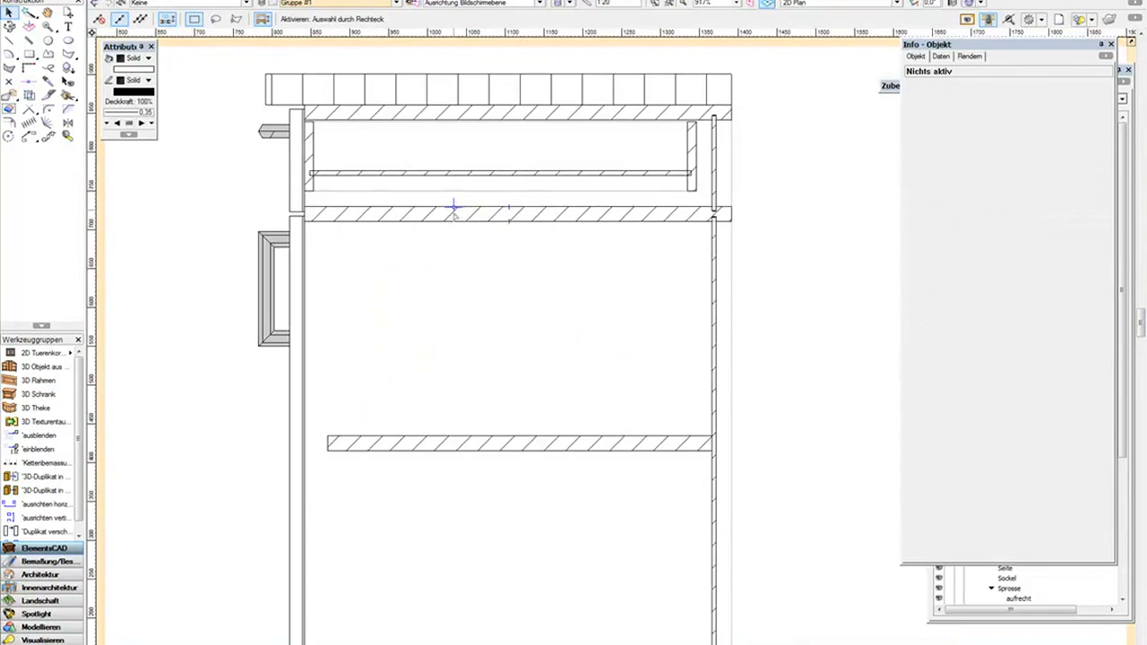
left_click(289, 192)
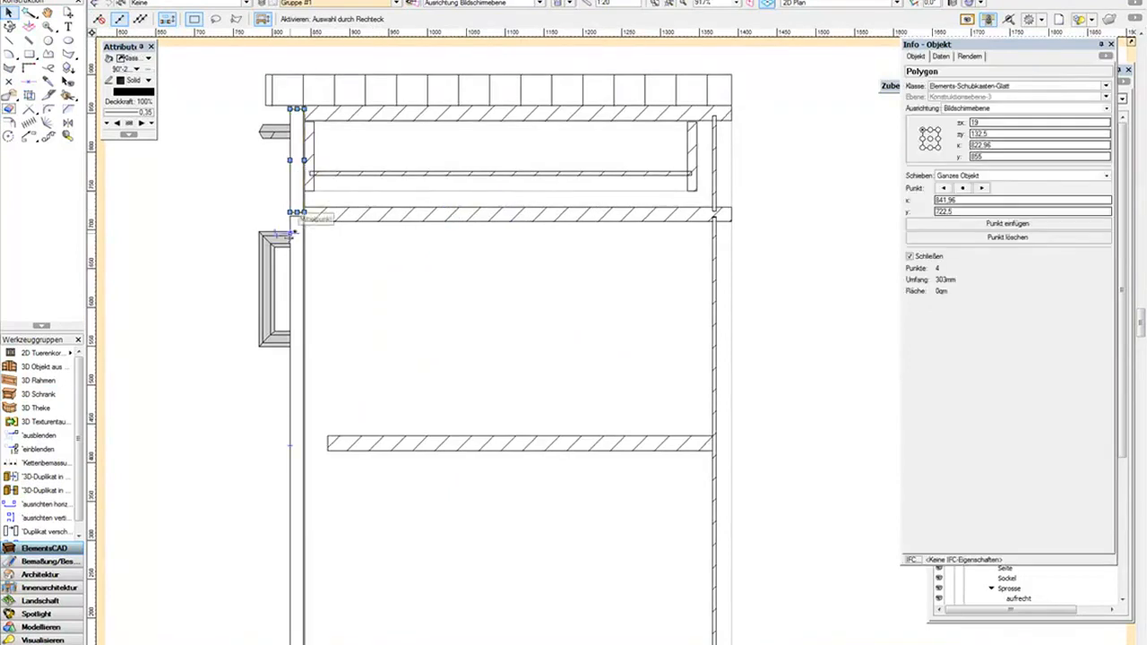
left_click(289, 269, "shift")
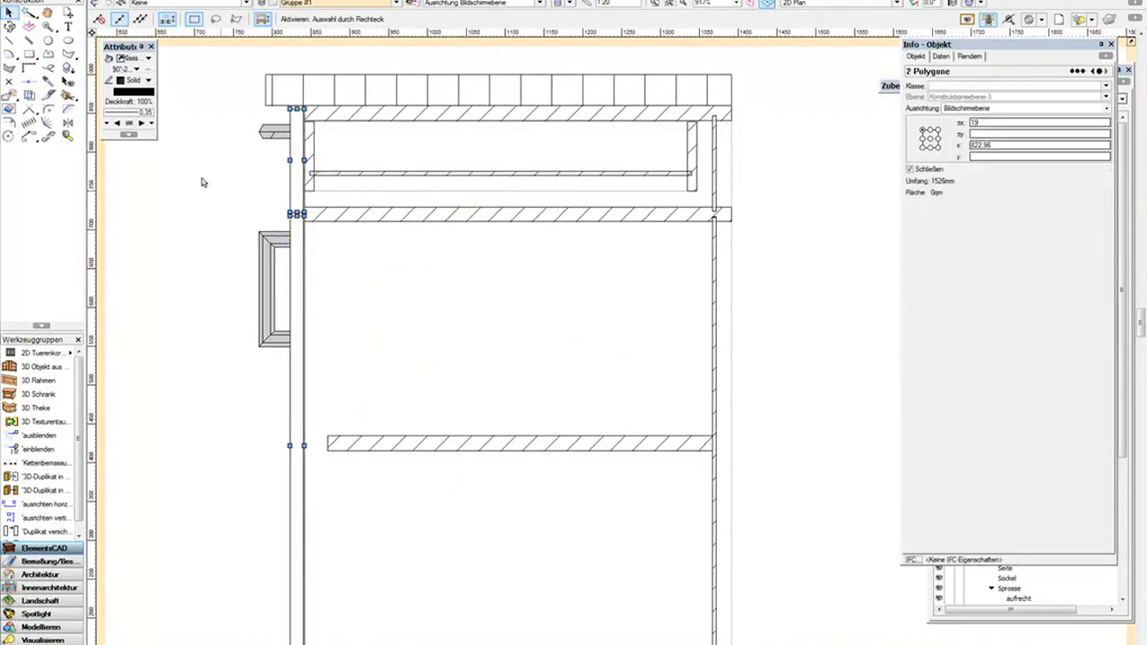
left_click(133, 58)
left_click(143, 91)
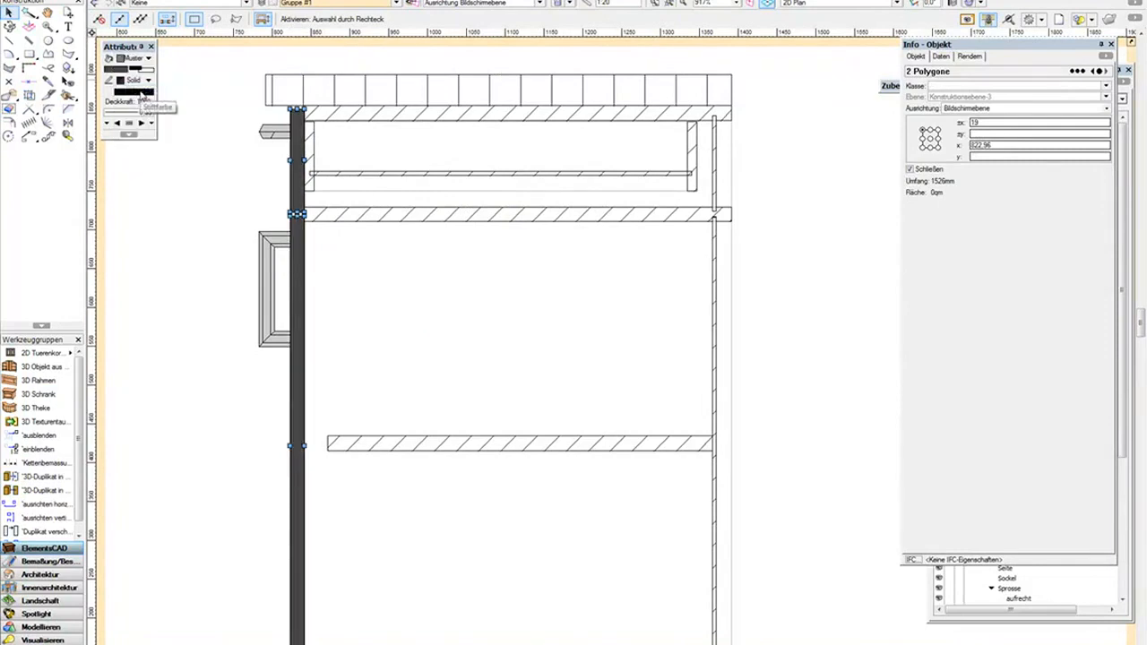
left_click(114, 69)
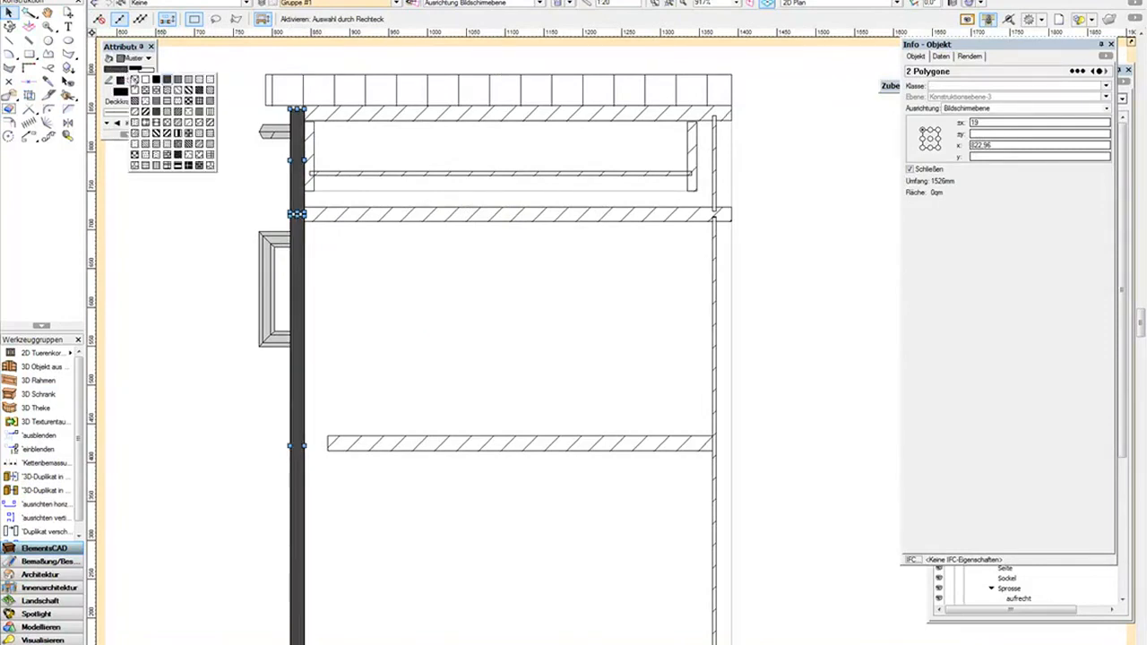
left_click(149, 146)
left_click(1131, 42)
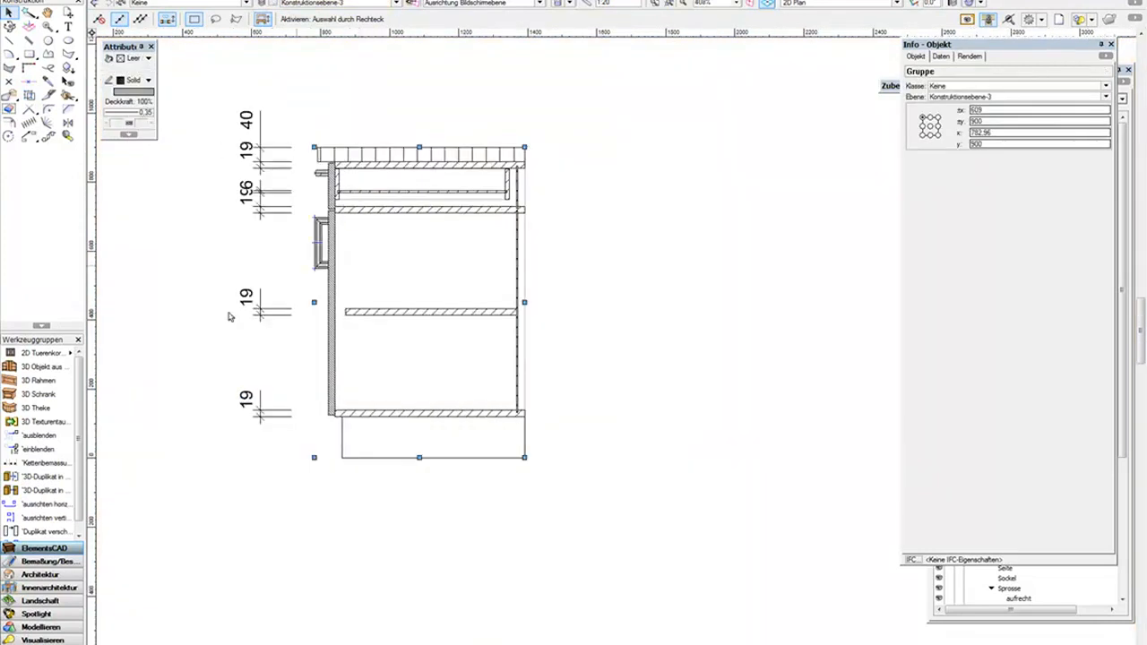
Chain-dimension the door front and back panel thicknesses horizontally through the lower compartment, placing the dimension line below the plinth.
left_click(45, 463)
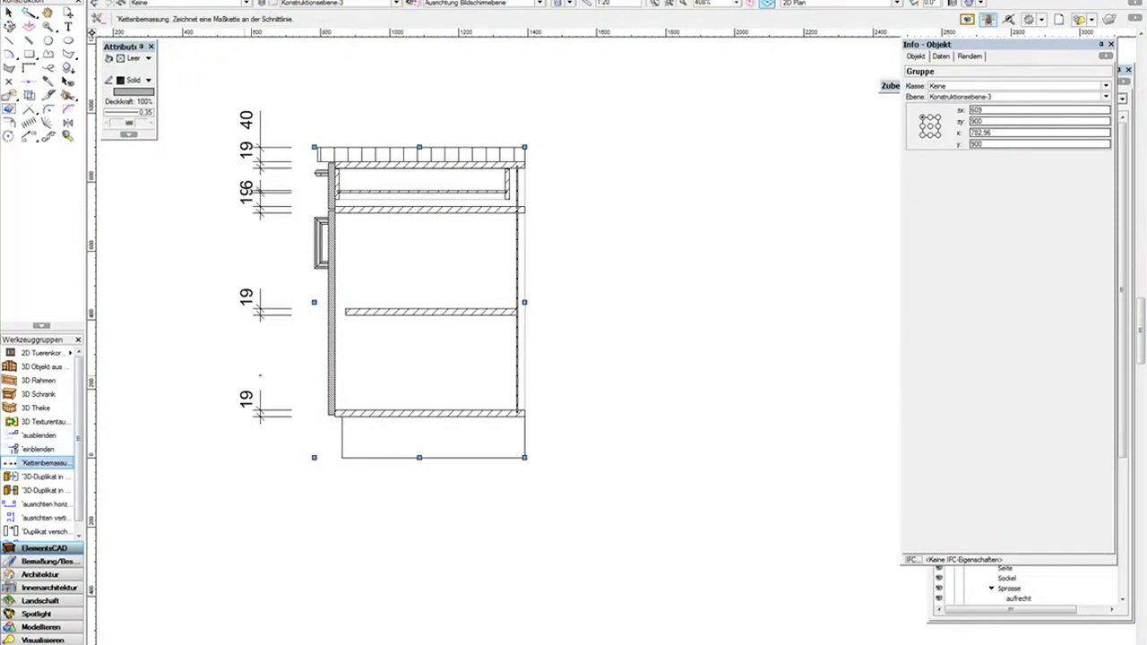
left_click(309, 370)
left_click(565, 382)
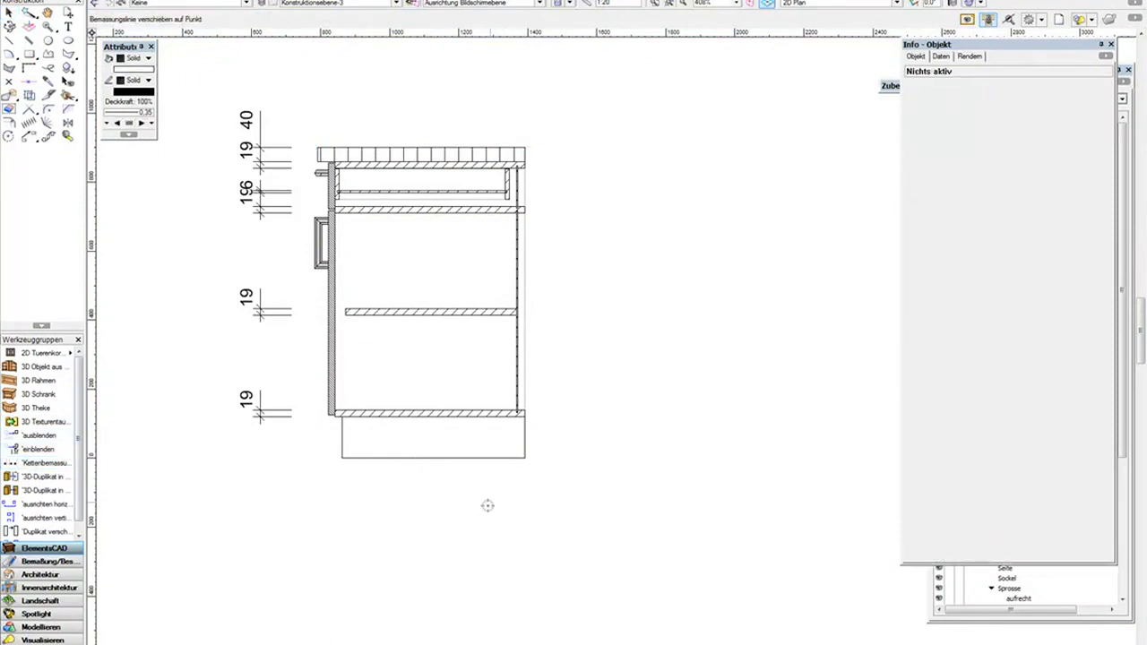
left_click(490, 501)
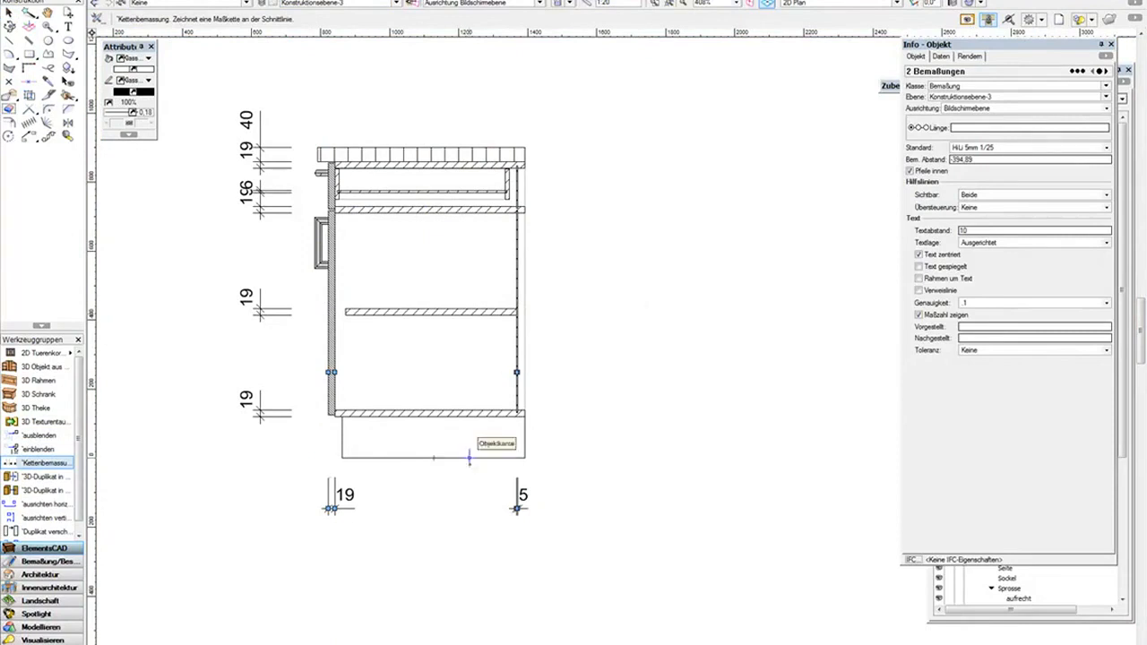
Chain-dimension the bottom panel and middle shelf thicknesses vertically, placing the dimension line behind the back panel.
left_click(472, 488)
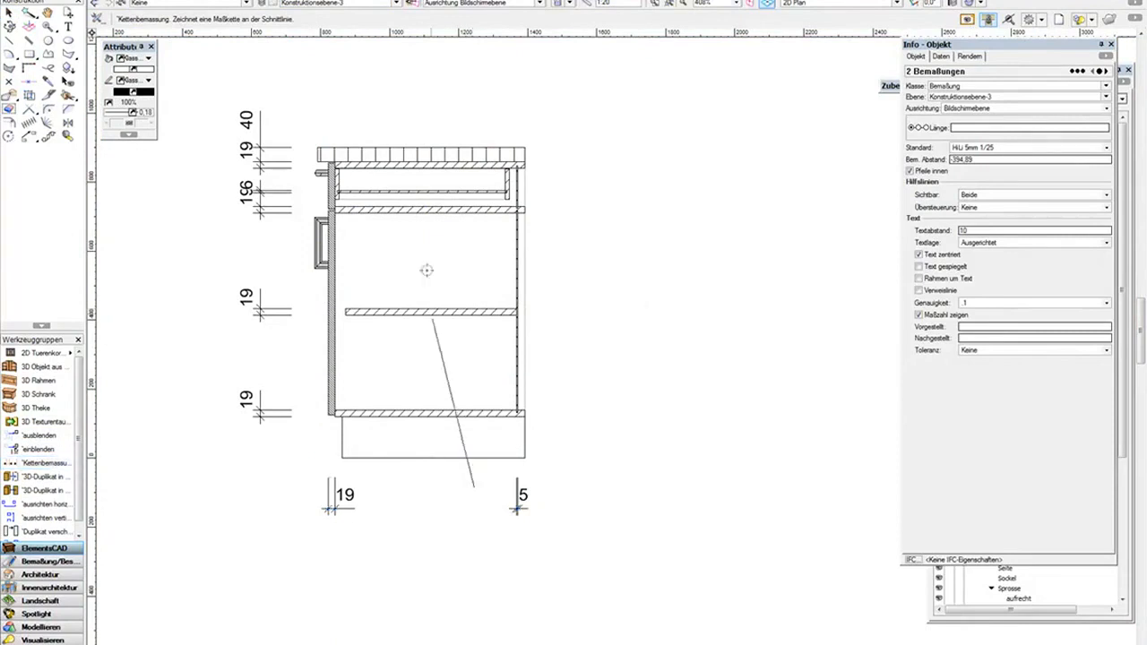
left_click(441, 258)
left_click(613, 338)
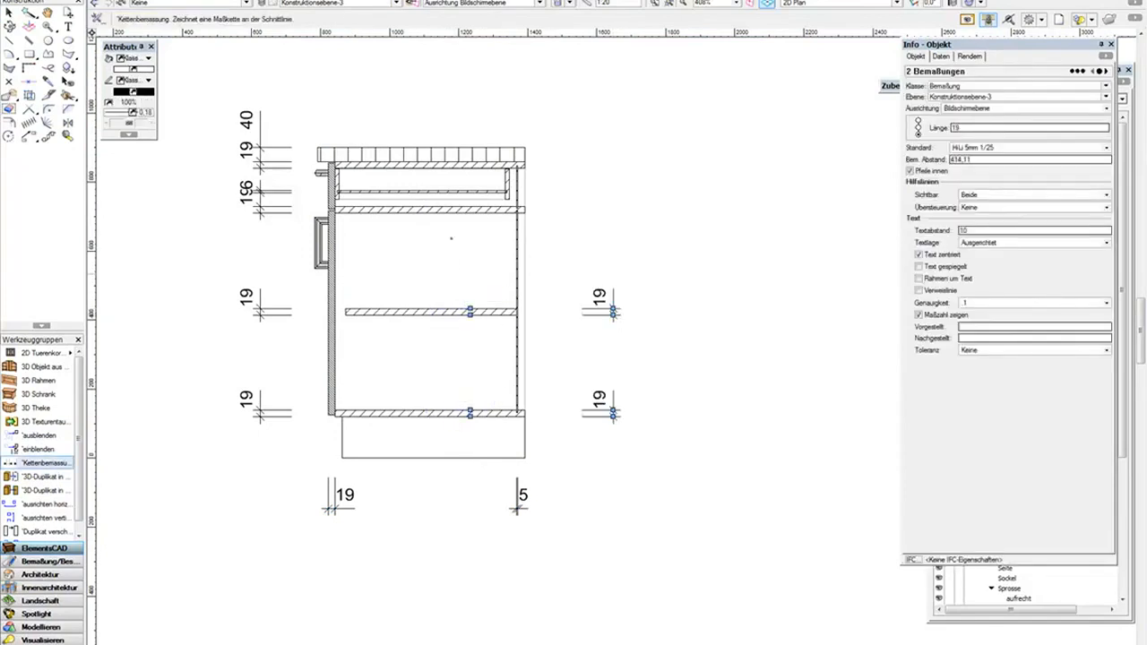
Chain-dimension the drawer bottom and the panel beneath it, aligning the dimension line with the existing one behind the cabinet.
left_click(474, 234)
left_click(474, 177)
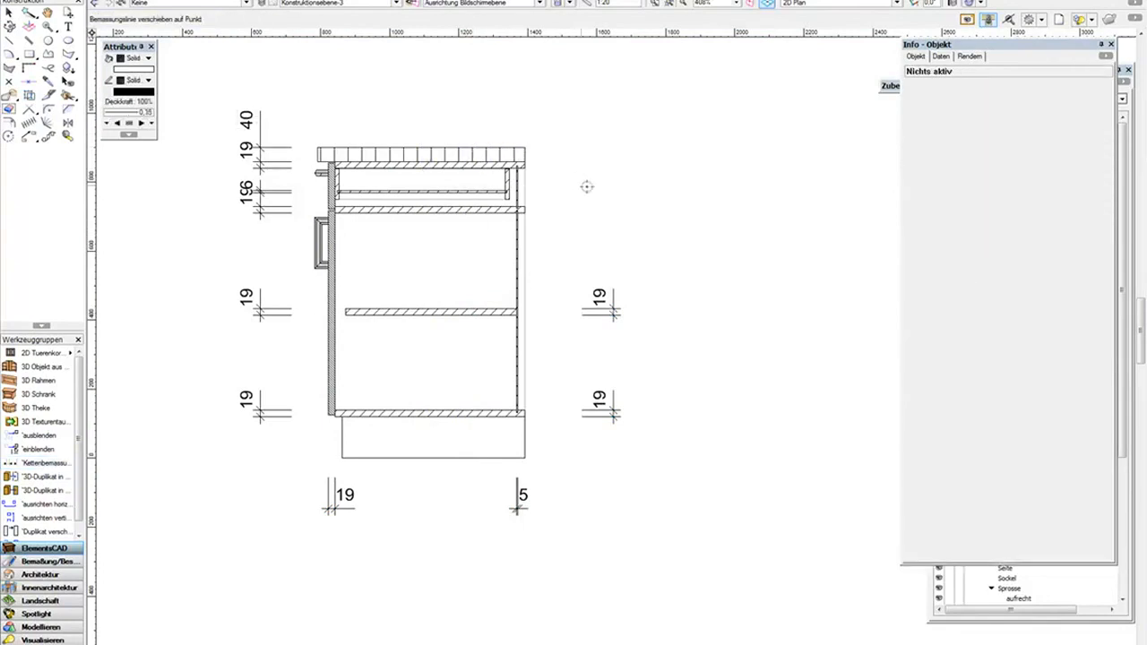
left_click(613, 286)
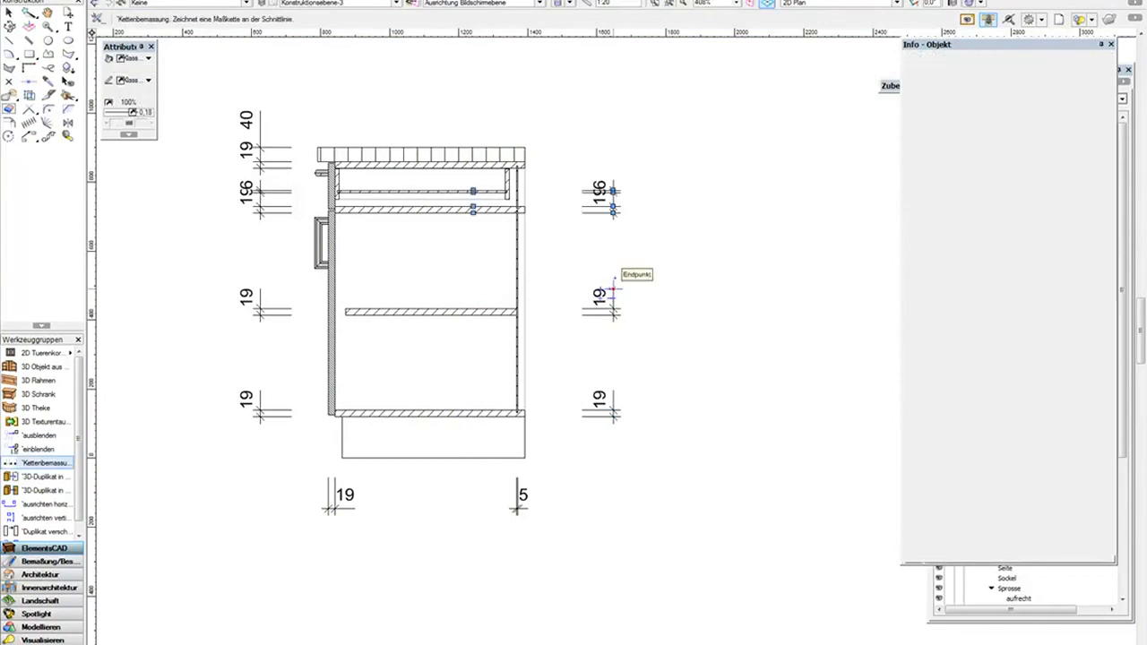
left_click(9, 12)
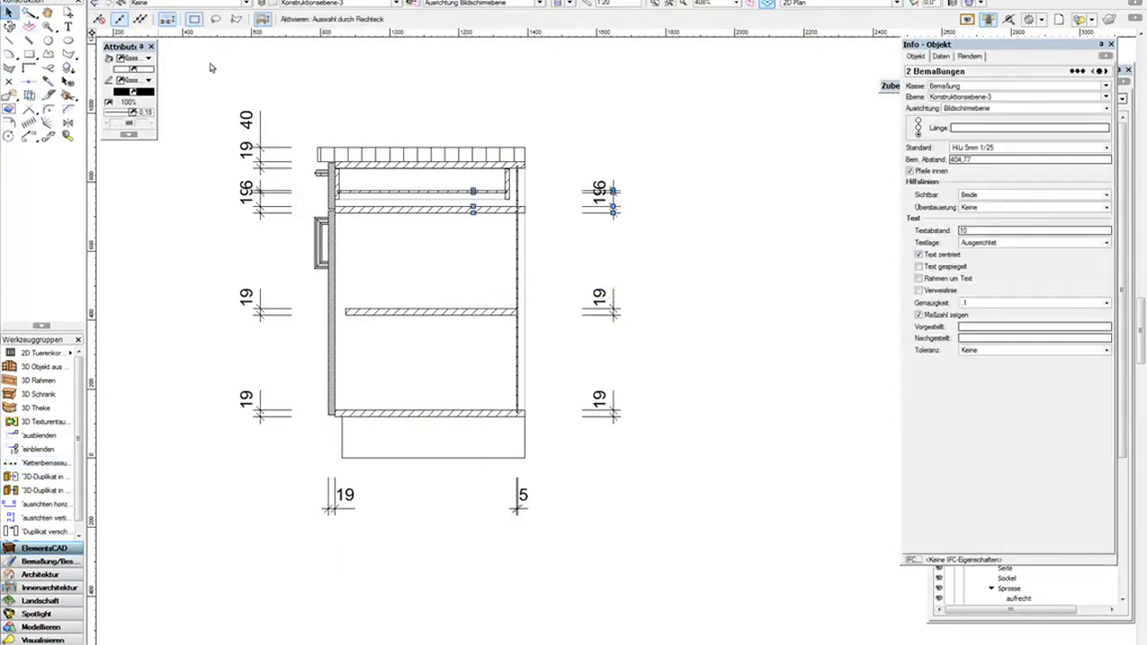
Move the drawer bottom's 6 dimension text clear of the 19 behind the cabinet, and set the chain dimension tool to Alles.
left_click_drag(598, 171, 606, 148)
left_click(45, 463)
left_click(97, 18)
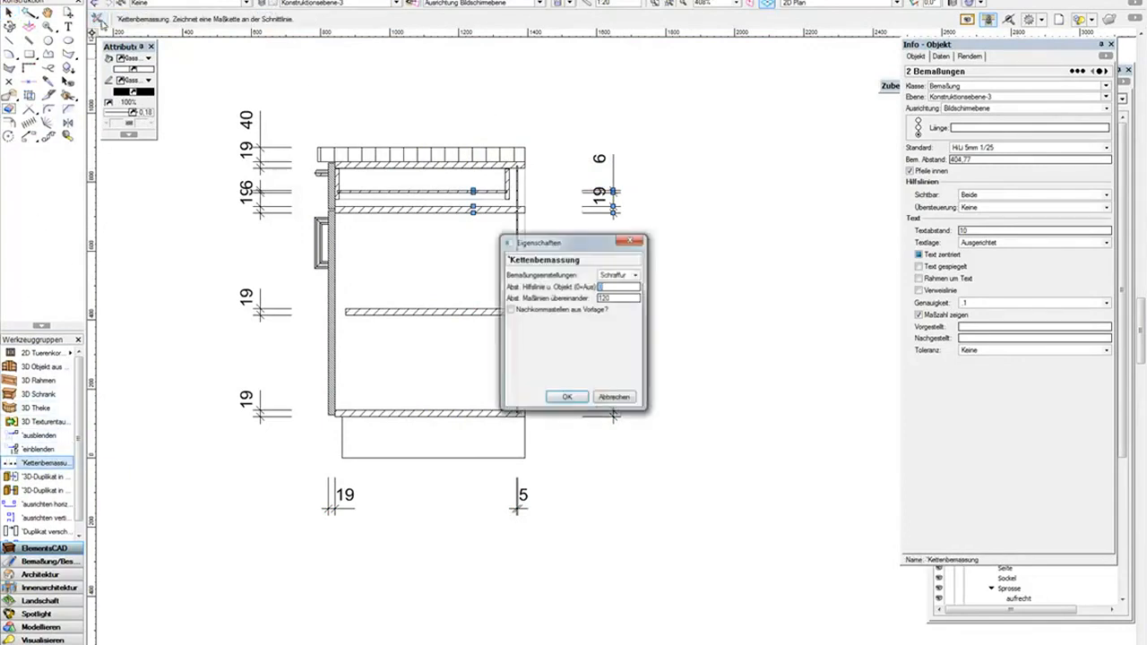
left_click(635, 275)
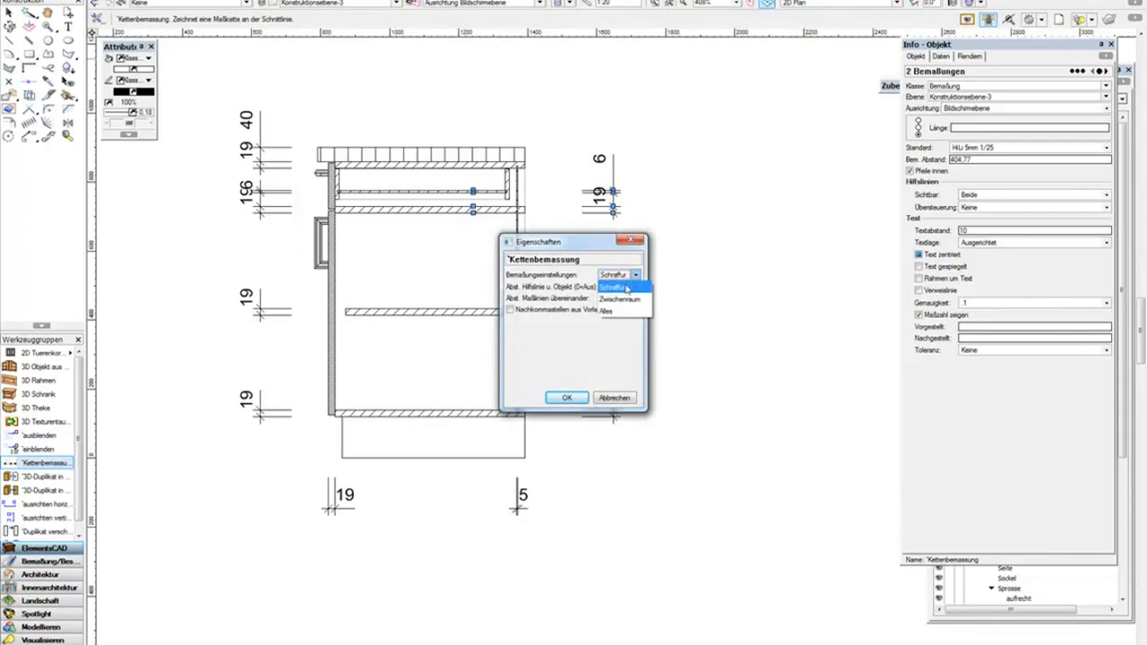
left_click(615, 312)
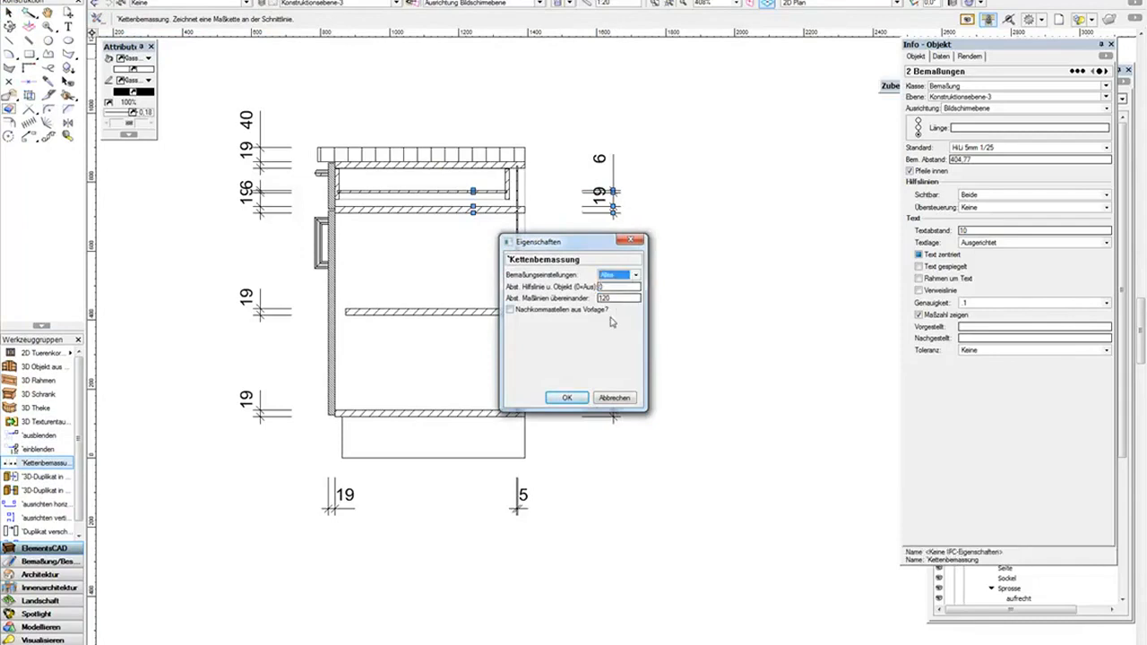
left_click(567, 398)
Chain-dimension the cabinet section vertically from plinth to countertop, placing the dimension lines in front of the existing front-side chain.
left_click(416, 499)
left_click(417, 90)
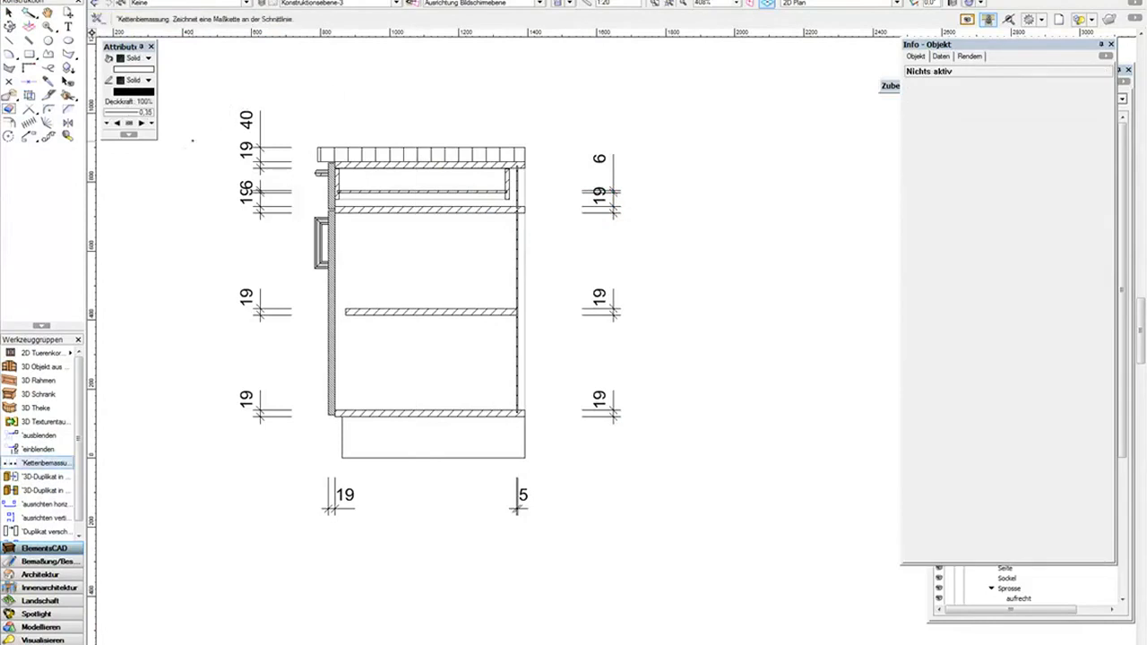
left_click(191, 140)
middle_click_drag(203, 188, 363, 188)
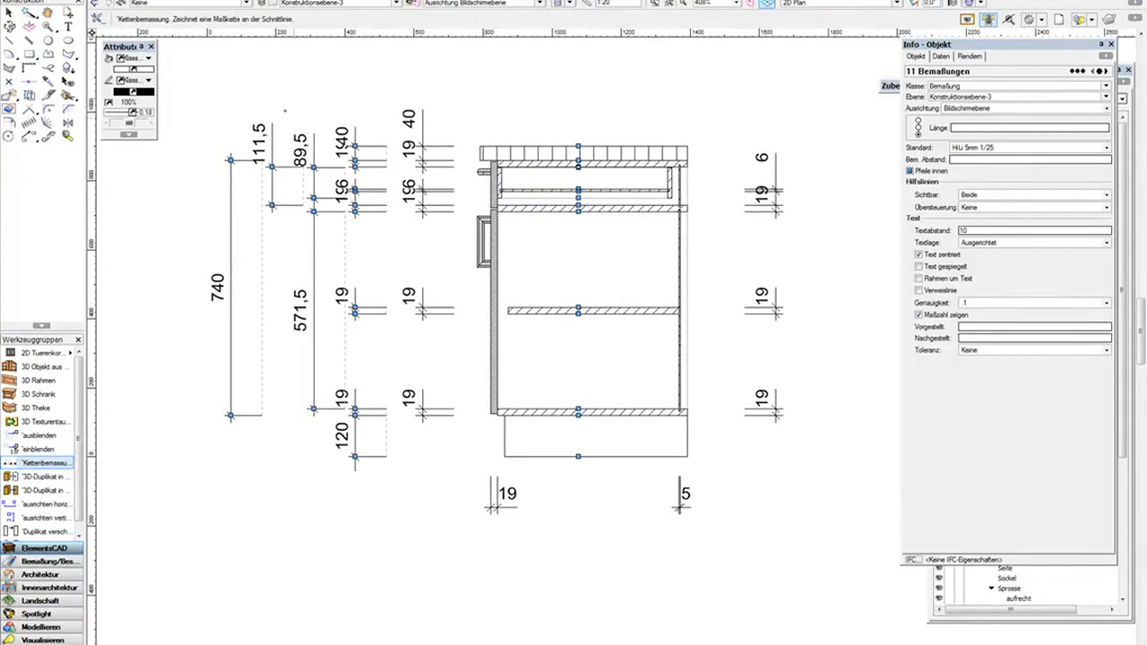
Using the Zwischenraum setting, chain-dimension the cabinet vertically near its back, placing the dimension lines behind the existing rear chain.
left_click(99, 19)
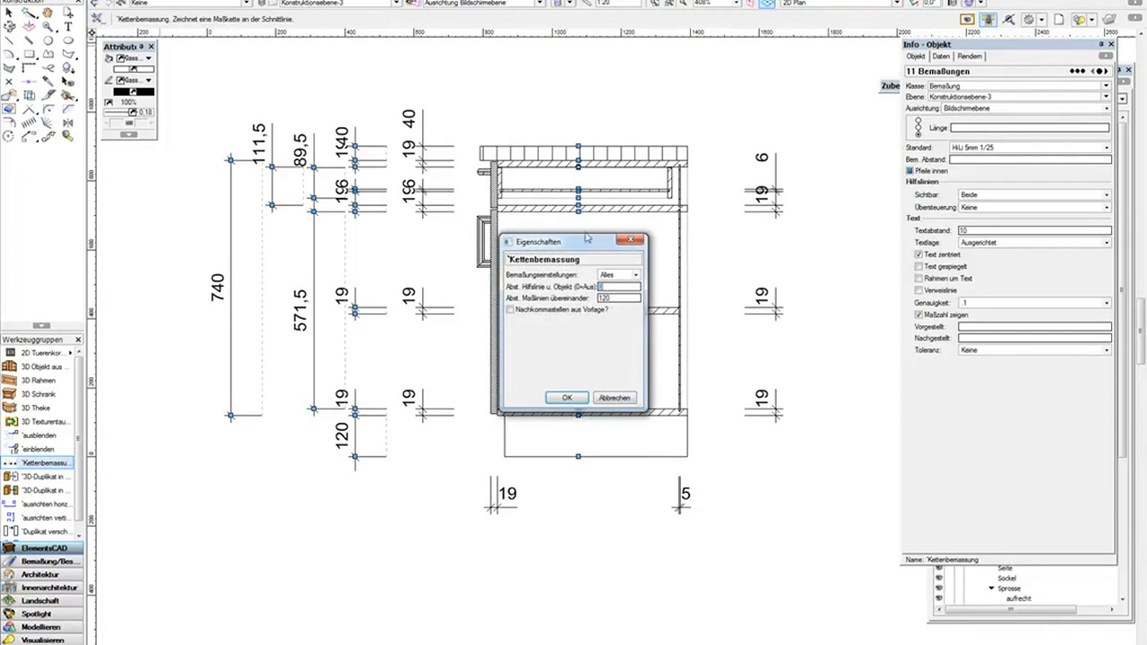
left_click(619, 277)
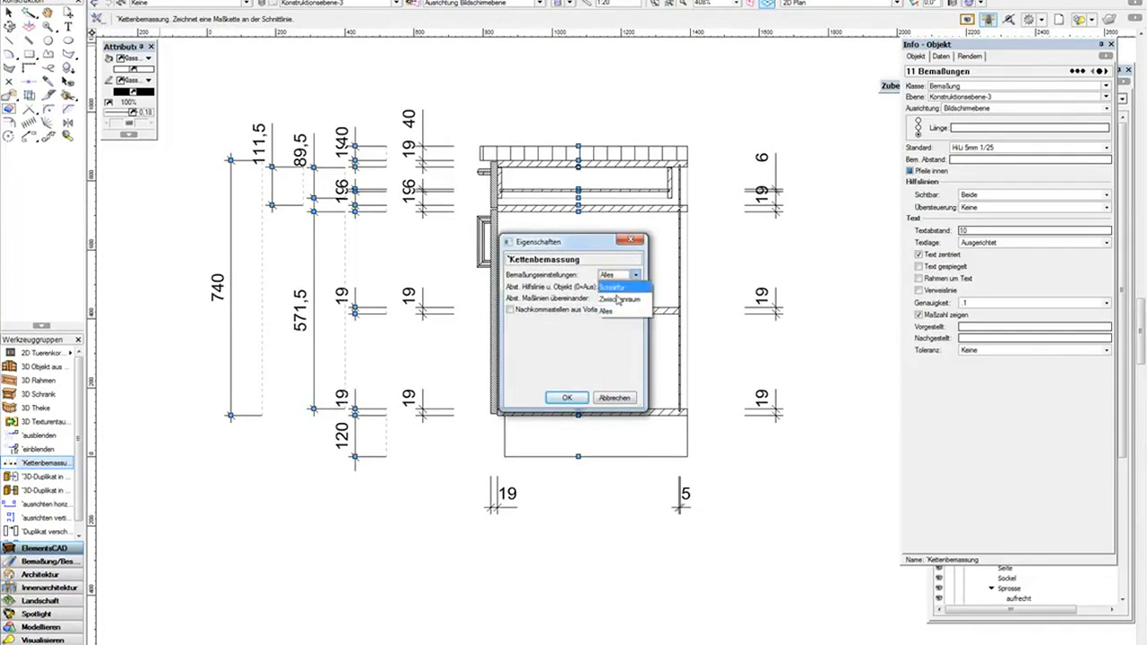
left_click(618, 299)
left_click(567, 397)
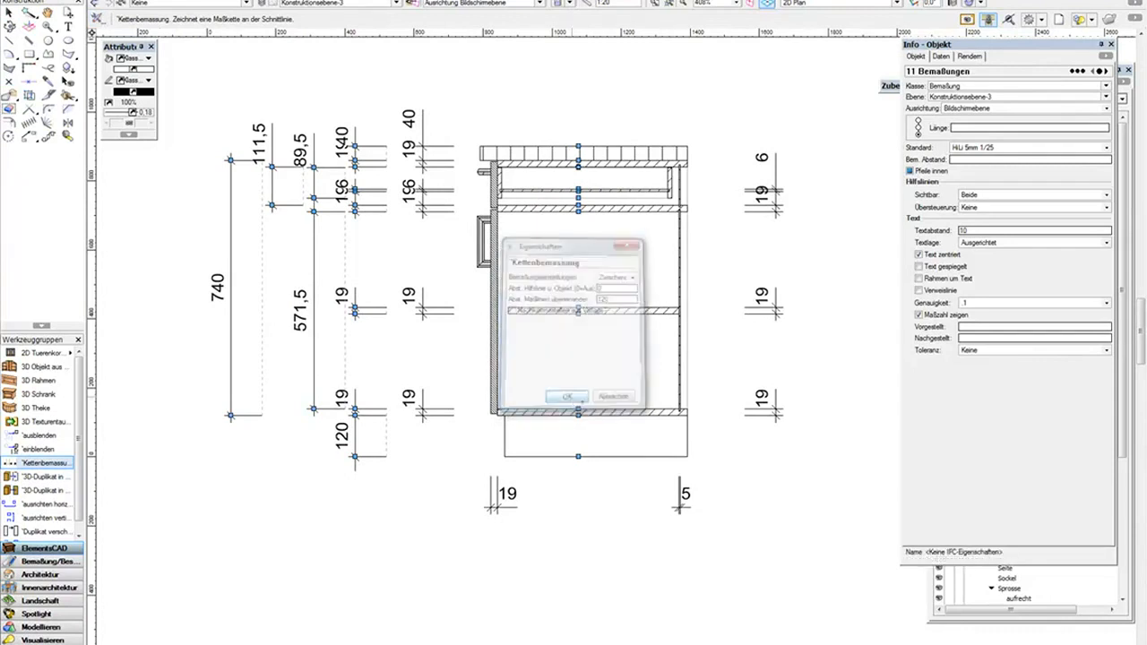
left_click(649, 484)
left_click(651, 128)
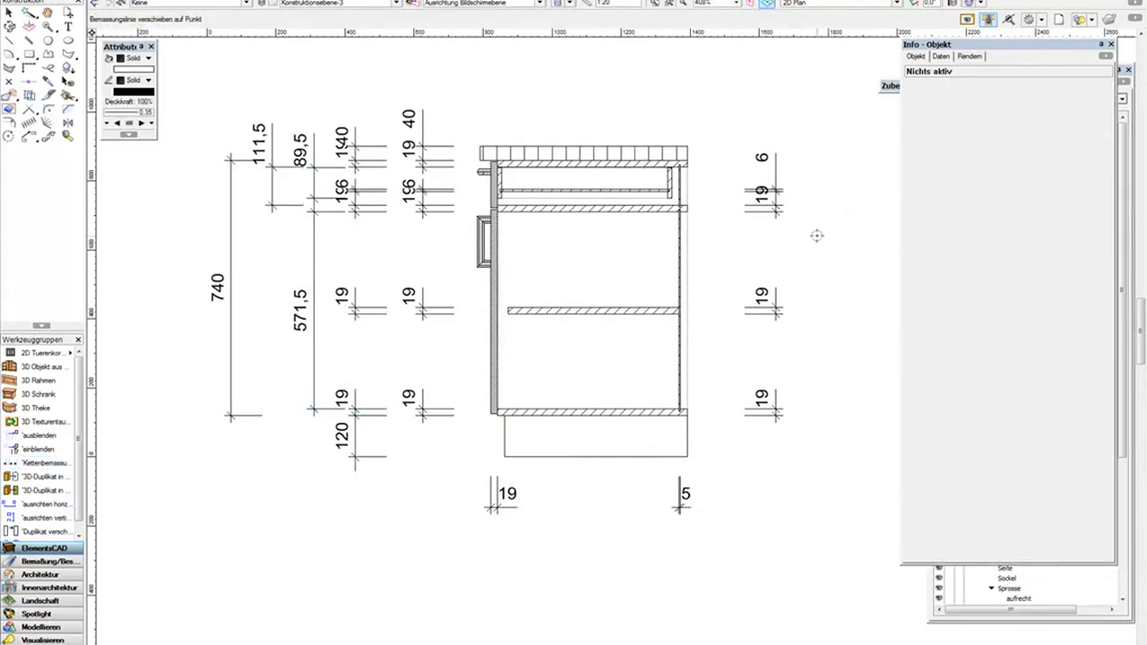
left_click(871, 240)
middle_click_drag(870, 240, 691, 240)
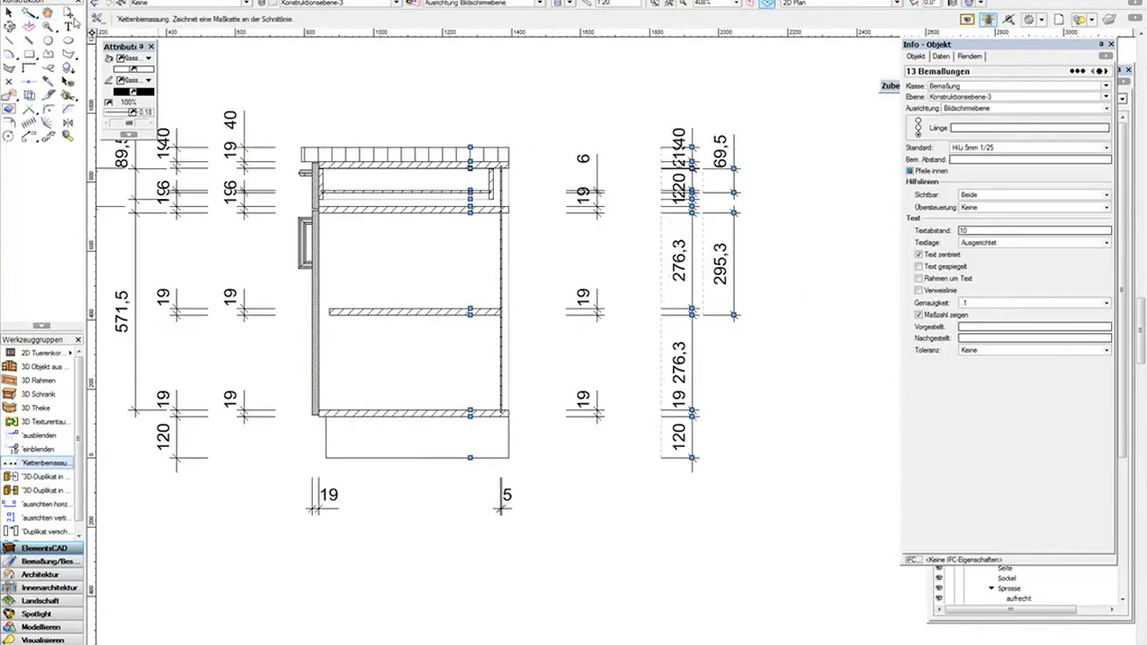
Separate the overlapping texts in the upper part of the rear chain by moving the 20 and 19 sideways and the 40 upward.
left_click(8, 11)
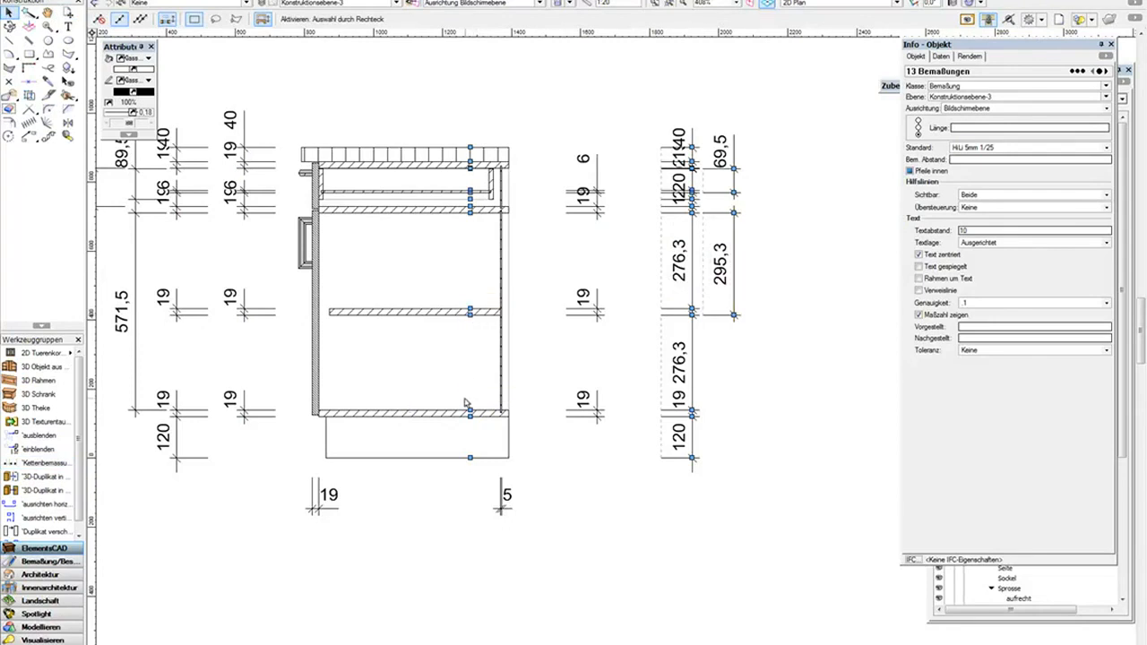
left_click(830, 183)
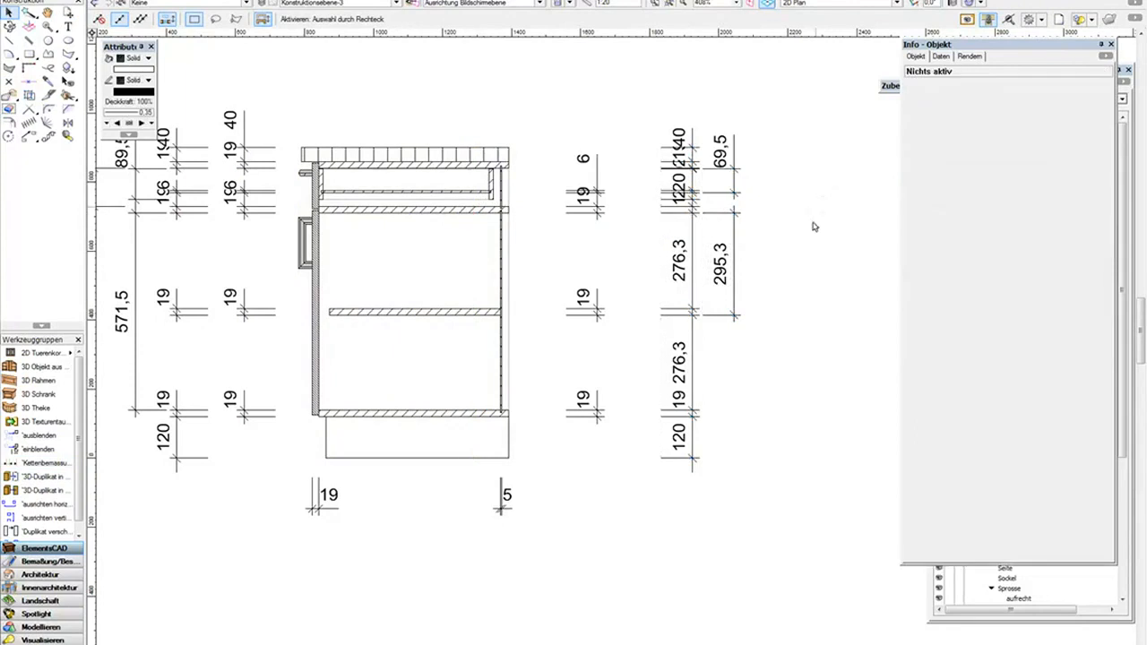
scroll(684, 215, "up", 3)
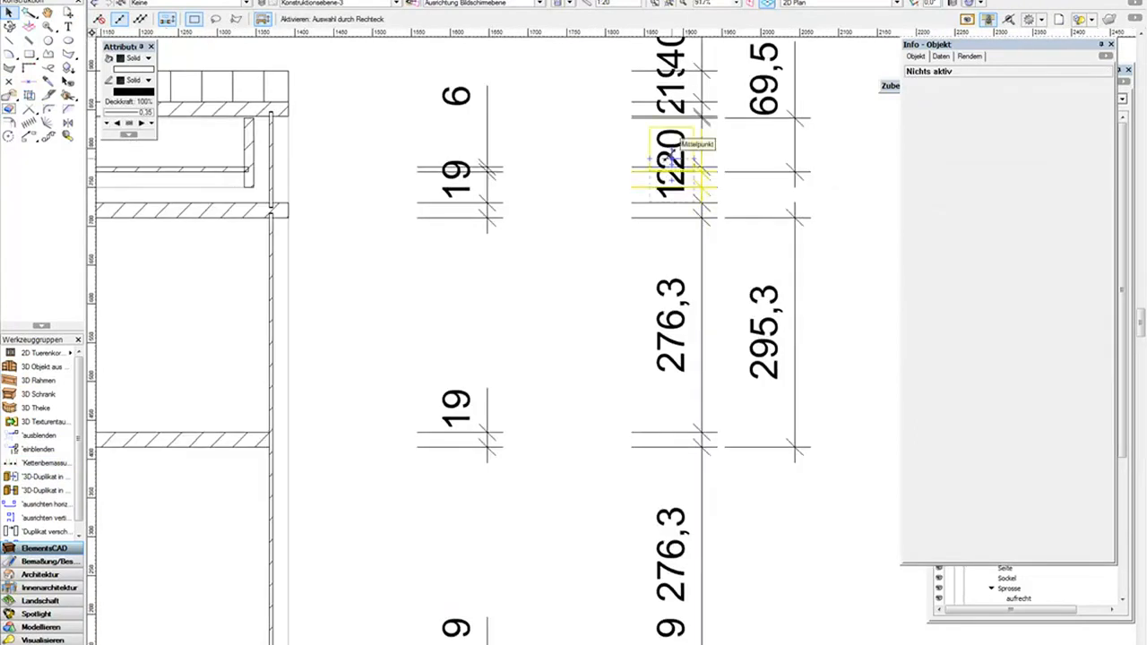
left_click_drag(670, 150, 603, 149)
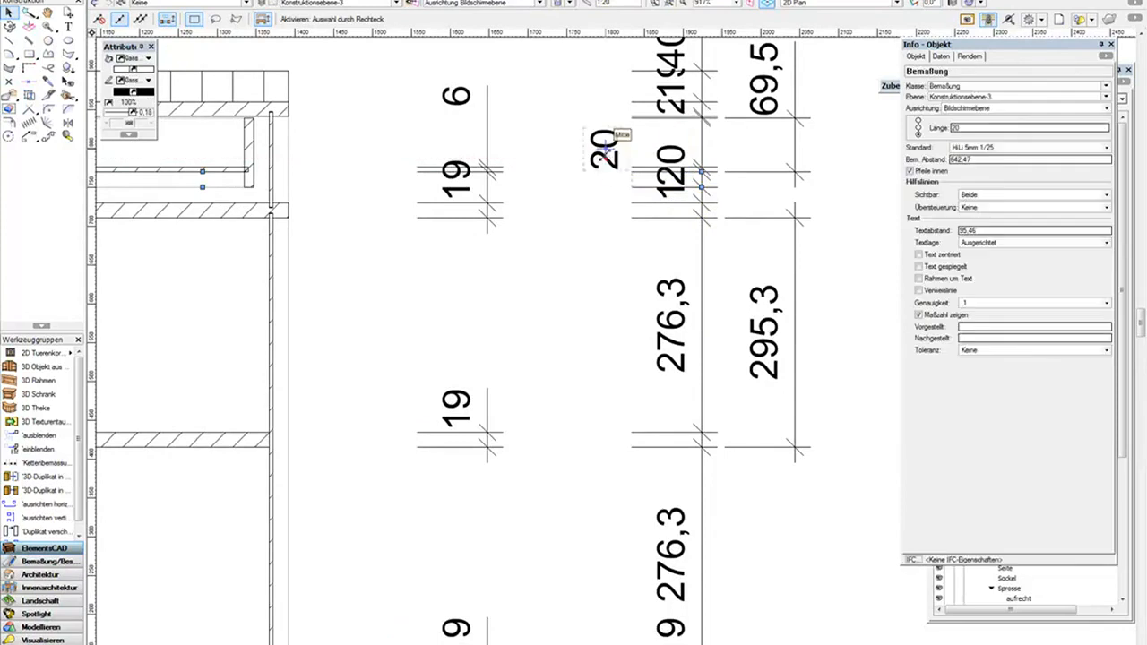
left_click_drag(679, 71, 607, 78)
middle_click_drag(726, 61, 715, 173)
left_click_drag(665, 162, 674, 107)
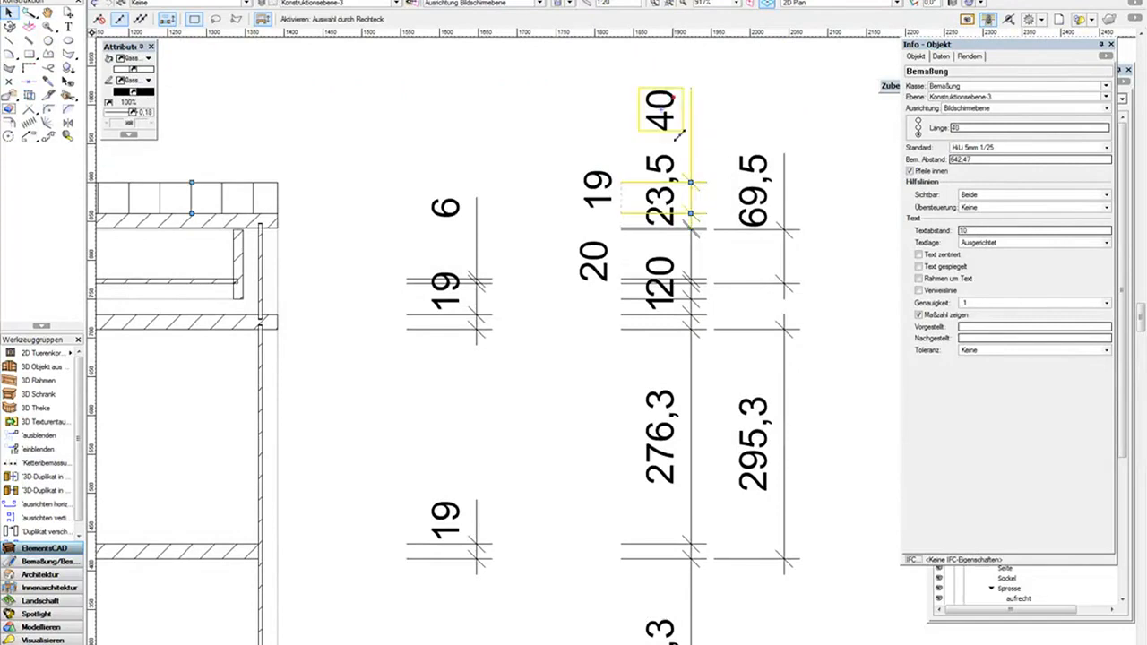
middle_click_drag(366, 414, 483, 358)
scroll(483, 357, "down", 2)
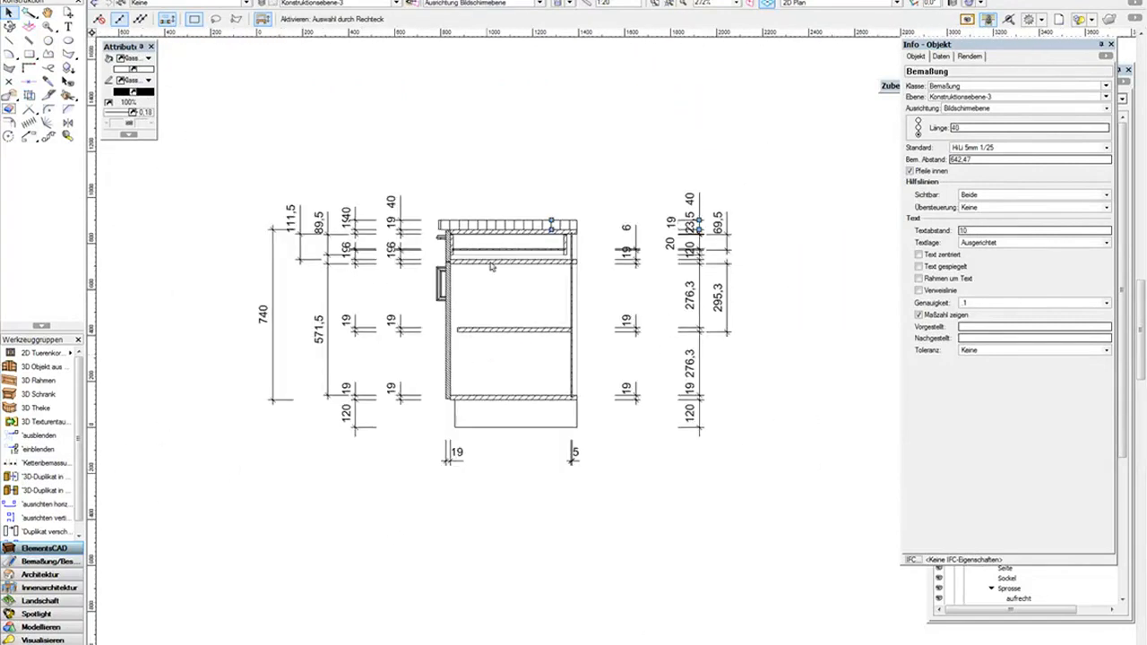
left_click(527, 167)
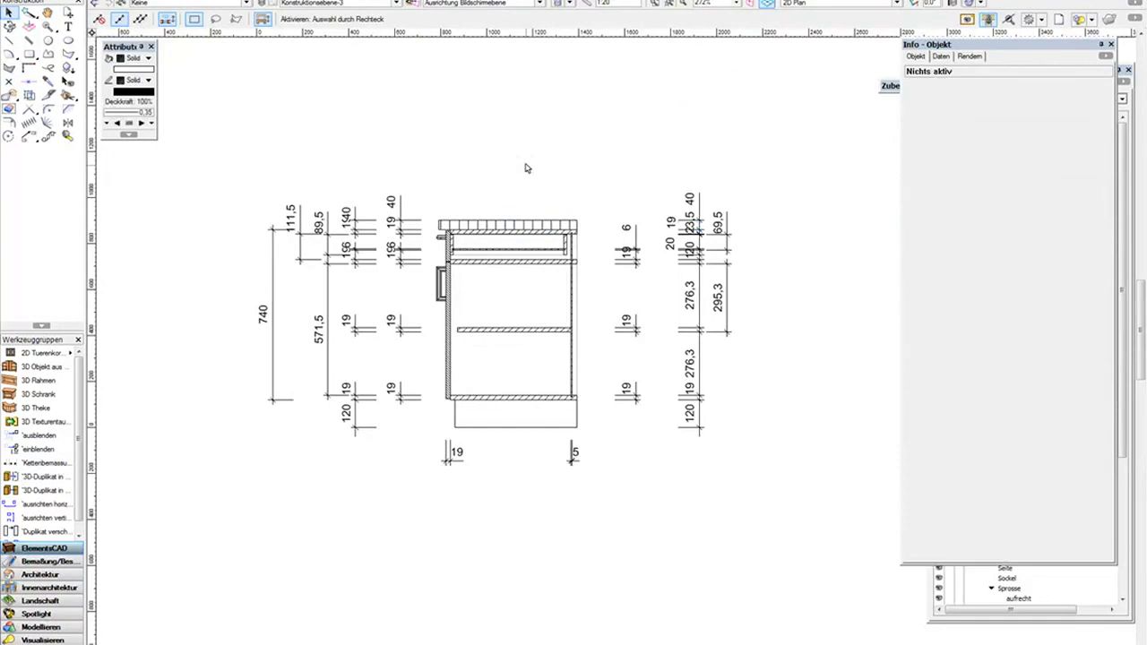
Chain-dimension the section horizontally through the drawer from back to front, placing the first dimension line just above the countertop.
scroll(516, 175, "up", 2)
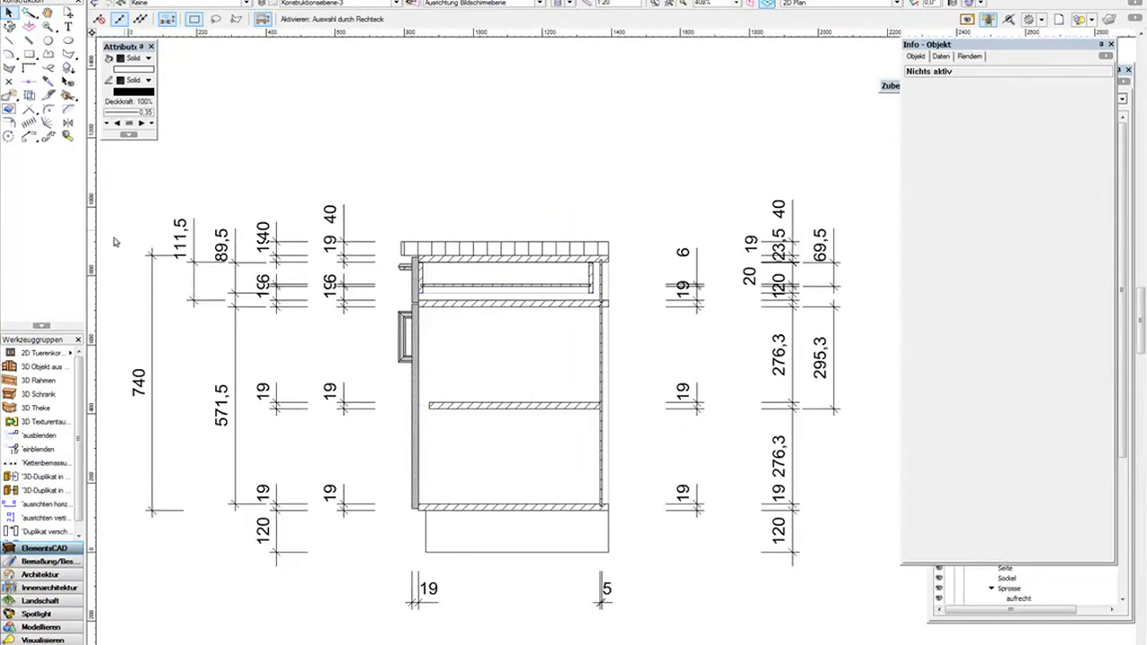
left_click(44, 462)
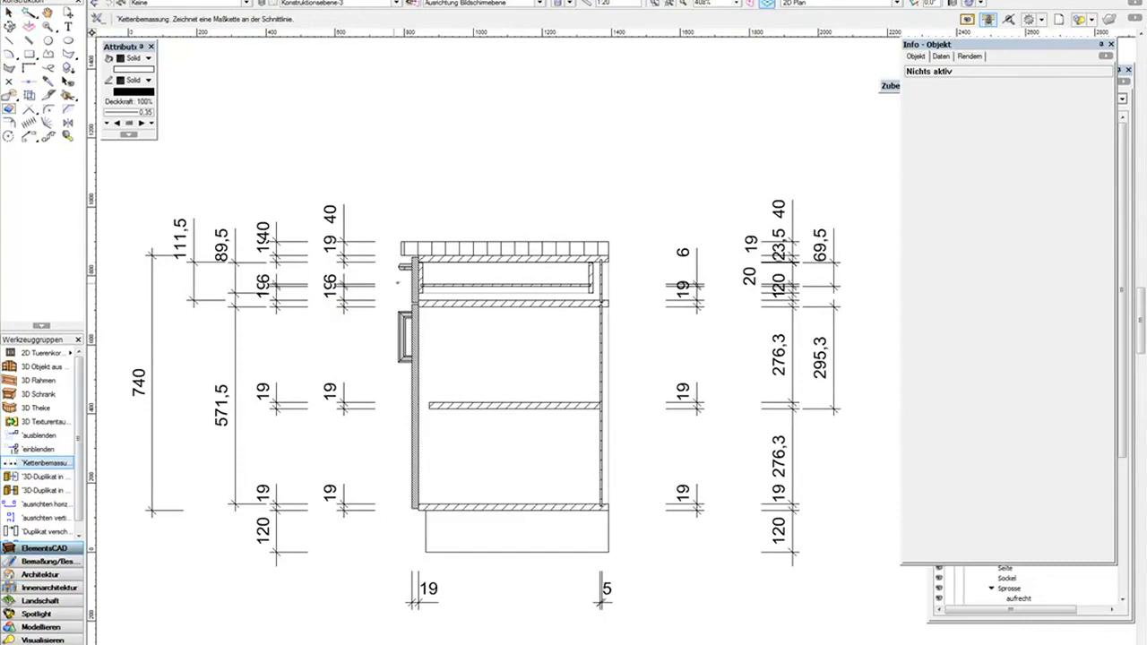
scroll(403, 285, "up", 1)
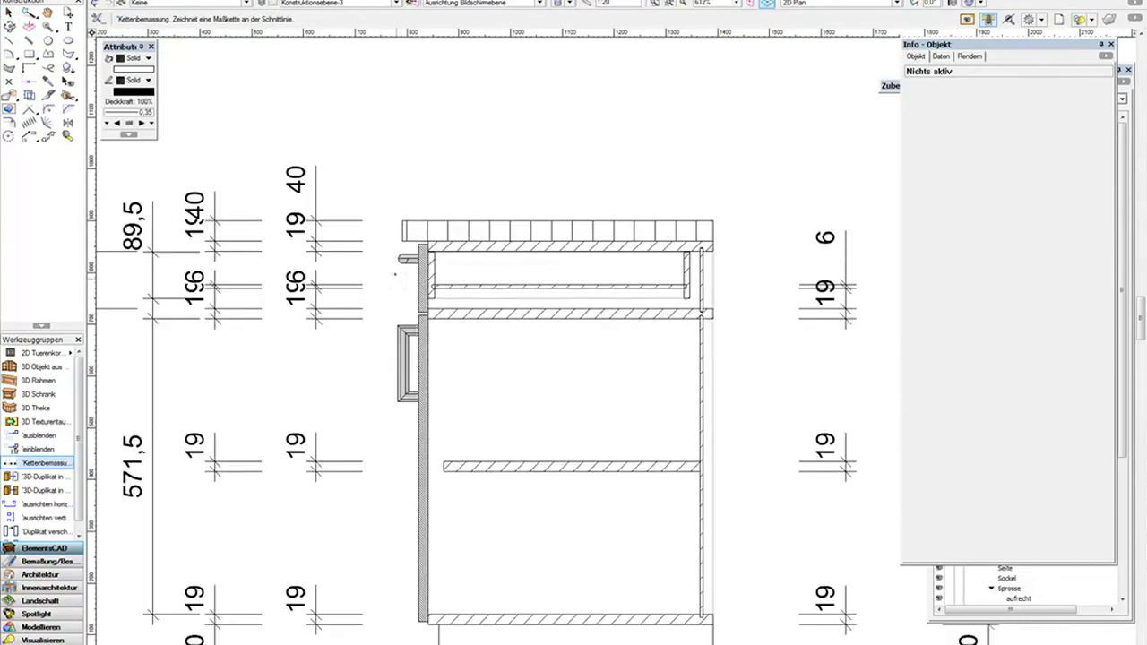
left_click(745, 273)
left_click(600, 190)
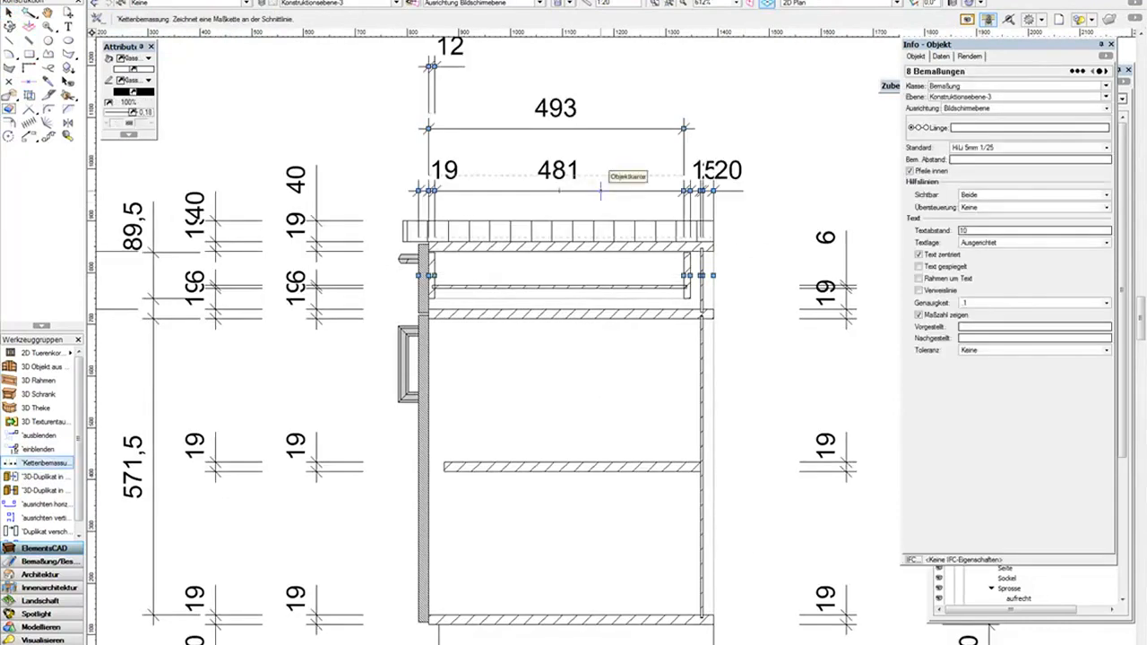
middle_click_drag(599, 153, 592, 182)
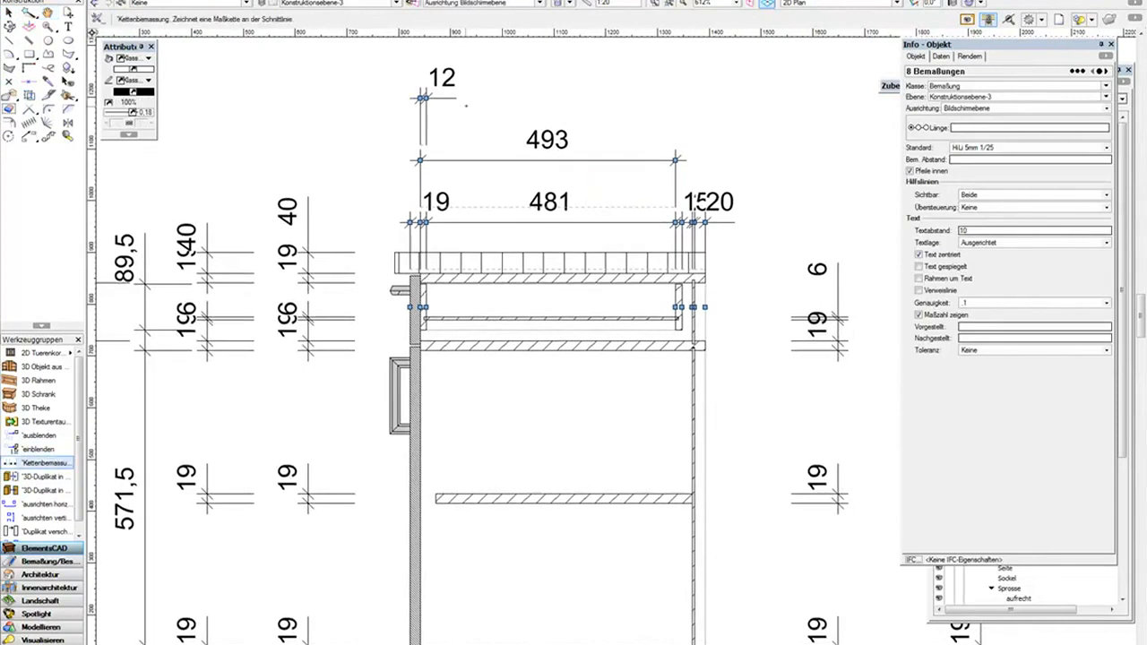
Using the Schraffur setting, chain-dimension the hatched parts horizontally through the drawer, placing the line above the existing horizontal dimensions.
left_click(619, 274)
left_click(615, 288)
left_click(566, 397)
left_click(386, 307)
left_click(730, 306)
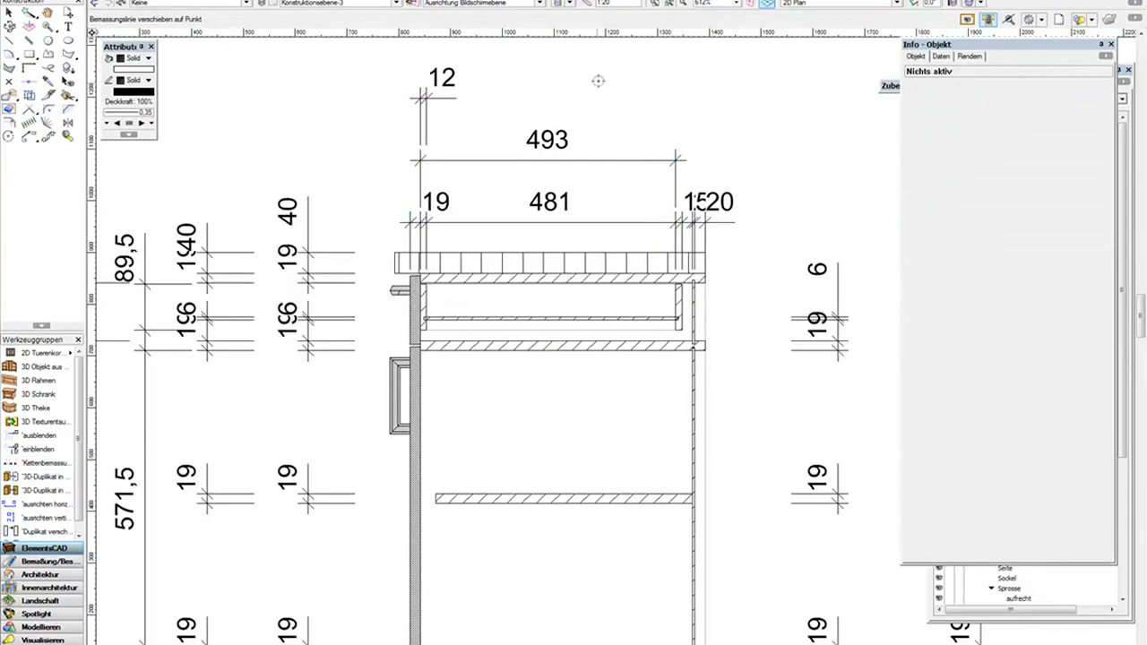
left_click(539, 59)
scroll(285, 87, "up", 3)
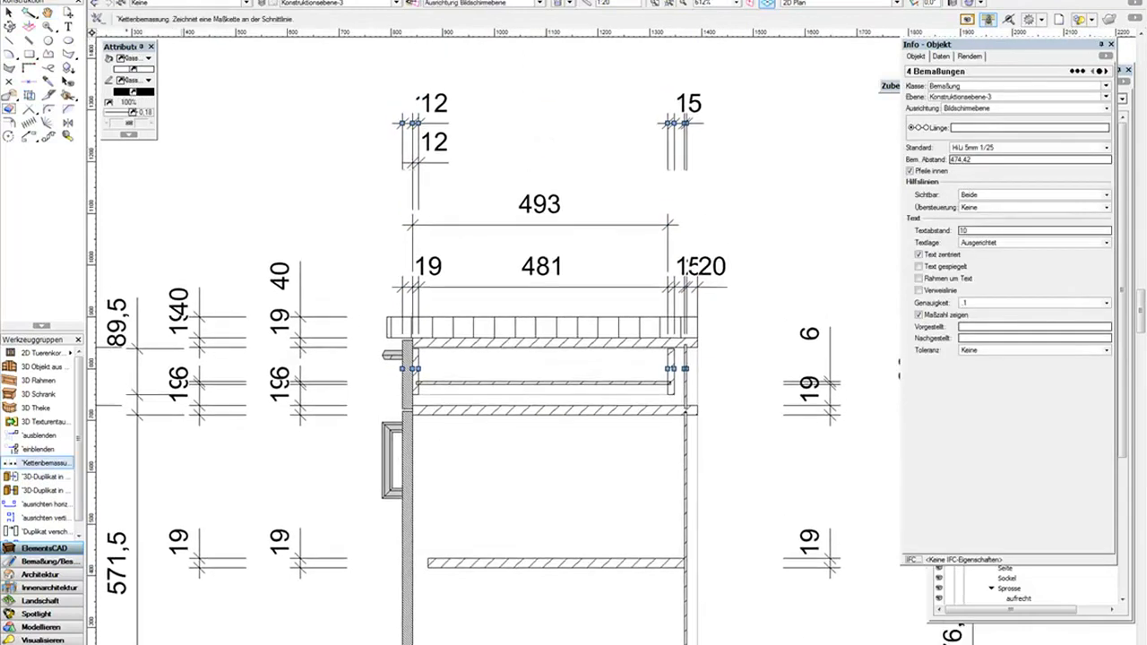
Delete the separate 12 dimension beneath the uppermost chain and move that chain's 12 text clear of the 19.
left_click(9, 13)
left_click(435, 143)
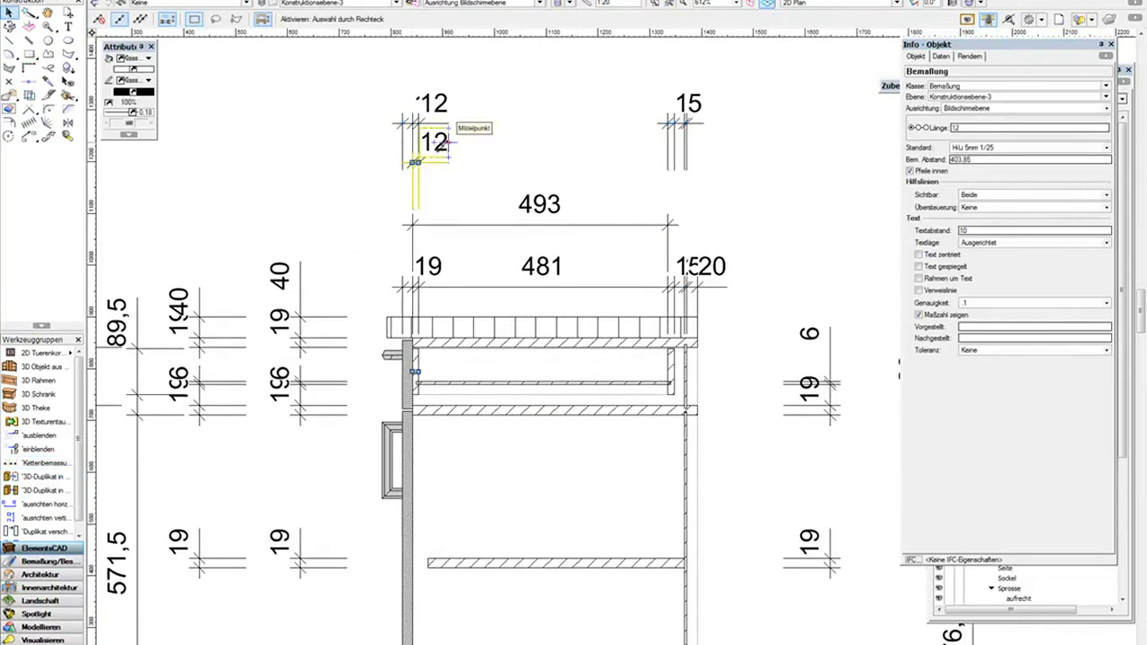
key("Delete")
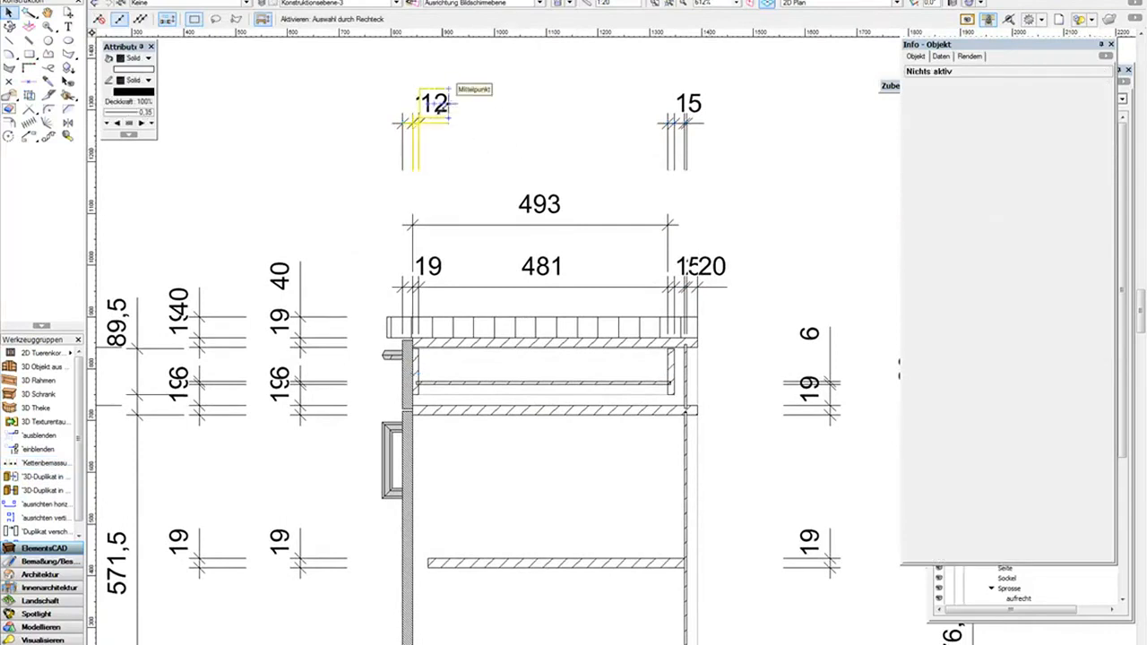
left_click_drag(435, 103, 466, 103)
scroll(743, 109, "down", 3)
middle_click_drag(743, 154, 538, 145)
left_click(592, 136)
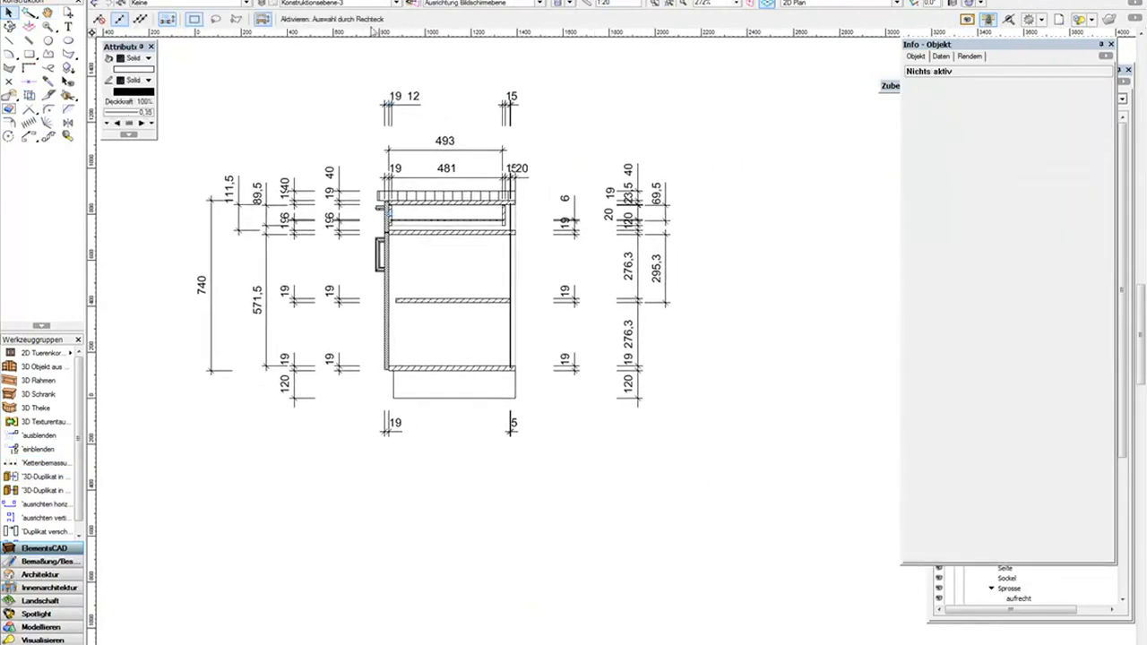
Switch the active design layer to Konstruktionsebene-4 with the wall floor plan.
left_click(375, 4)
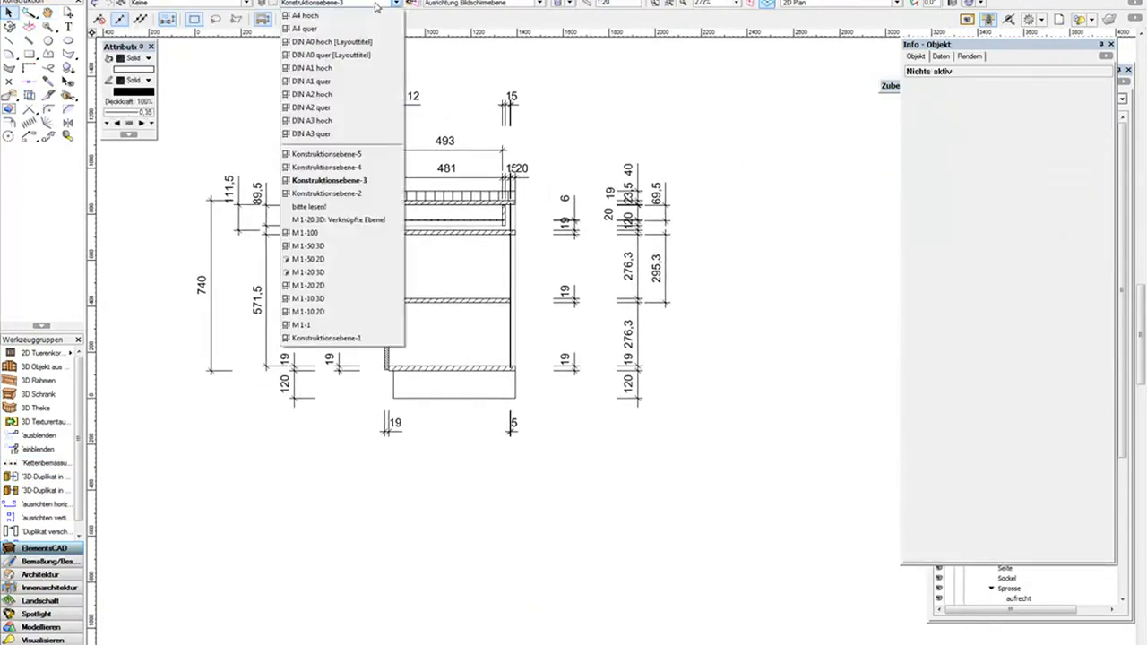
left_click(357, 169)
middle_click_drag(638, 250, 781, 252)
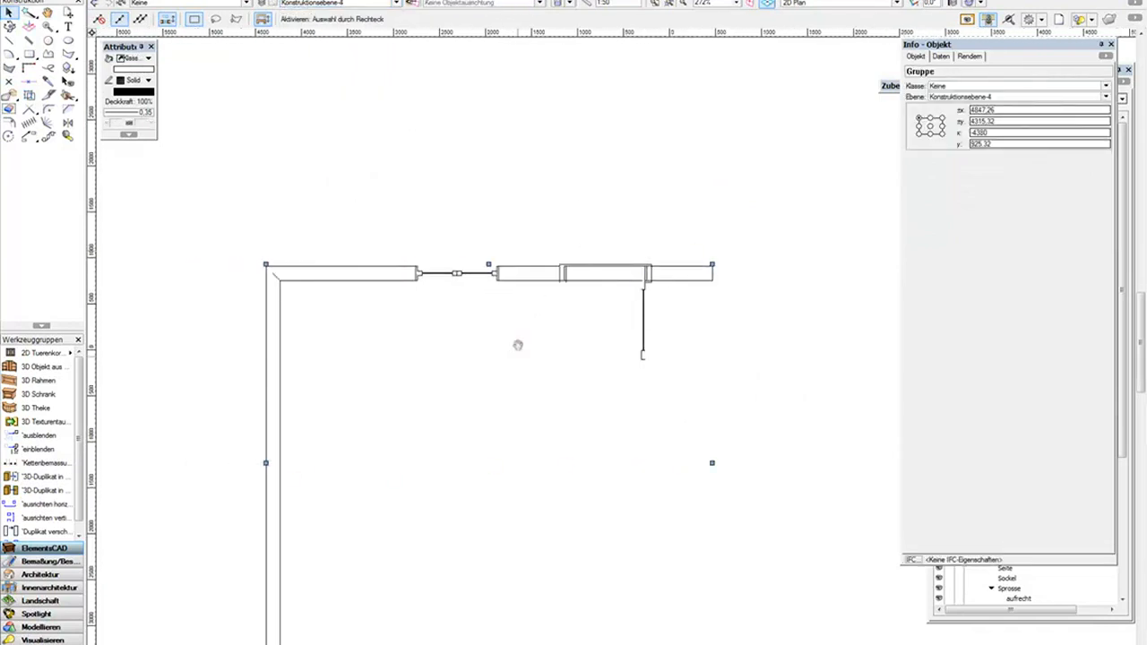
middle_click_drag(517, 360, 525, 208)
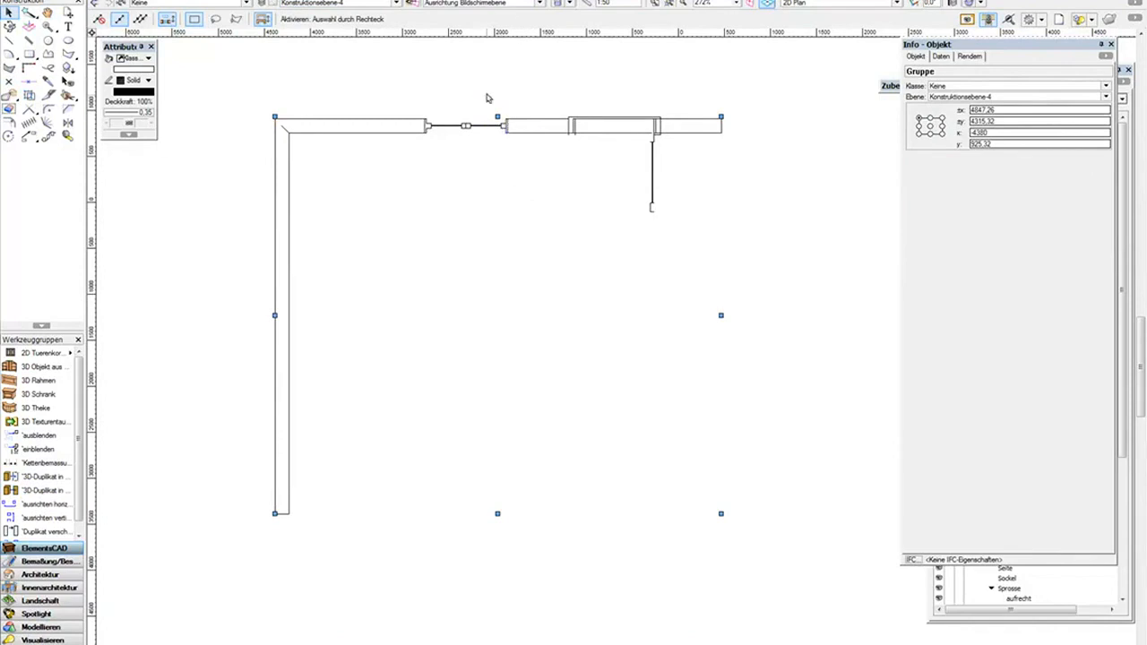
Try to chain-dimension the window horizontally from wall to wall with the Schraffur setting, placing the line above the wall.
scroll(495, 100, "up", 3)
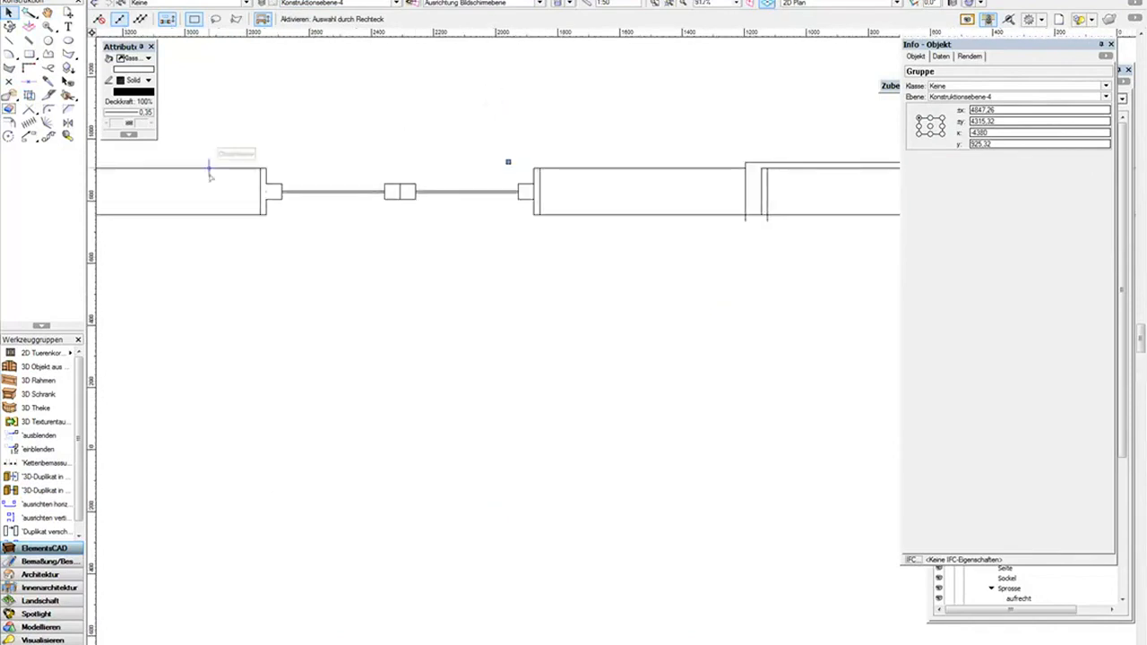
scroll(215, 175, "up", 1)
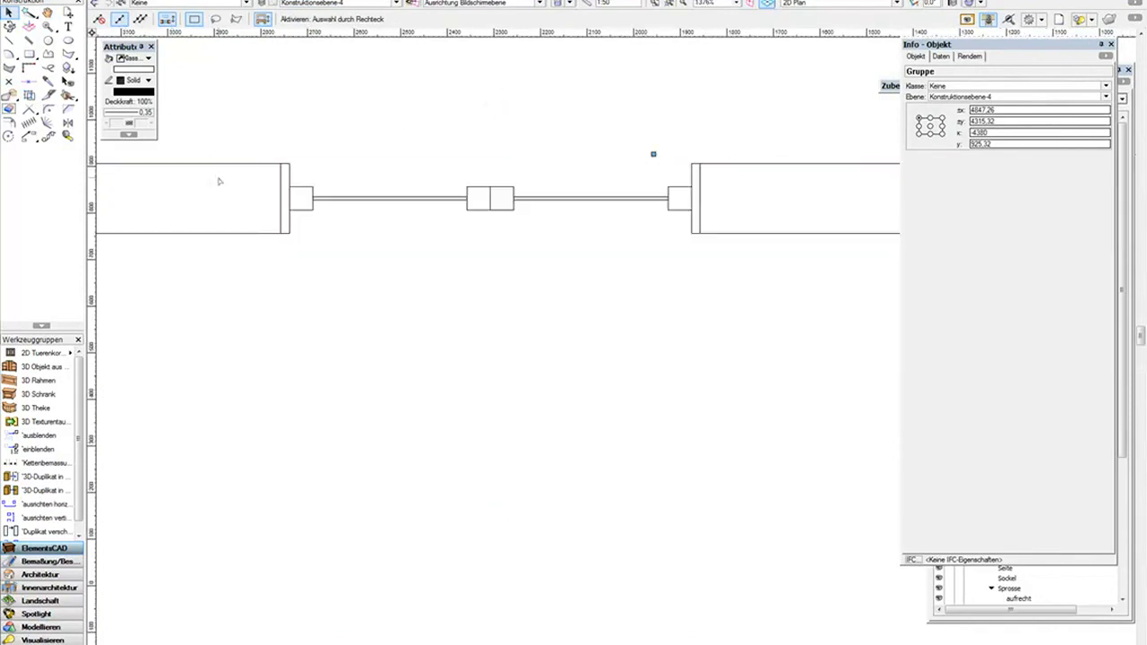
left_click(45, 463)
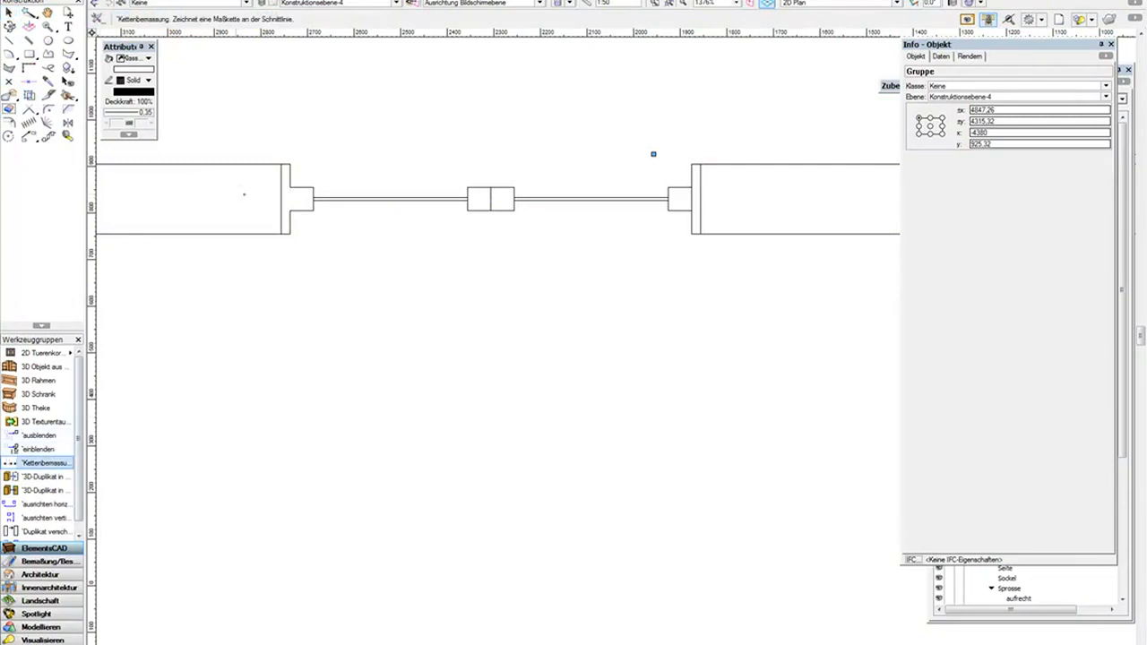
scroll(327, 197, "up", 3)
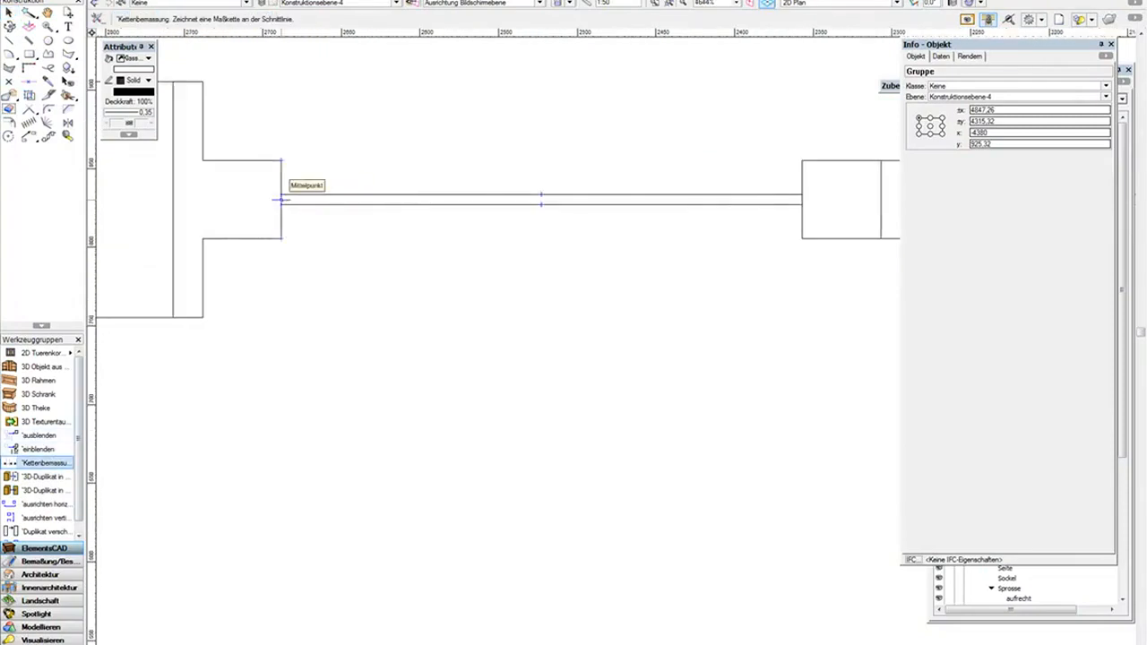
left_click(133, 199)
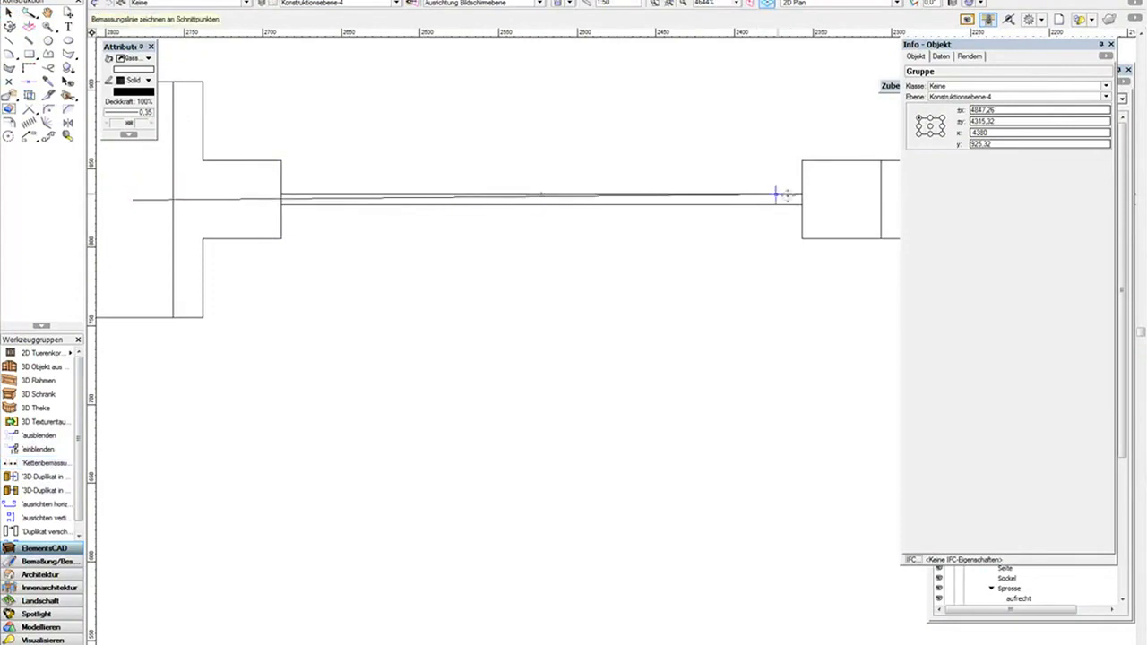
scroll(729, 205, "down", 3)
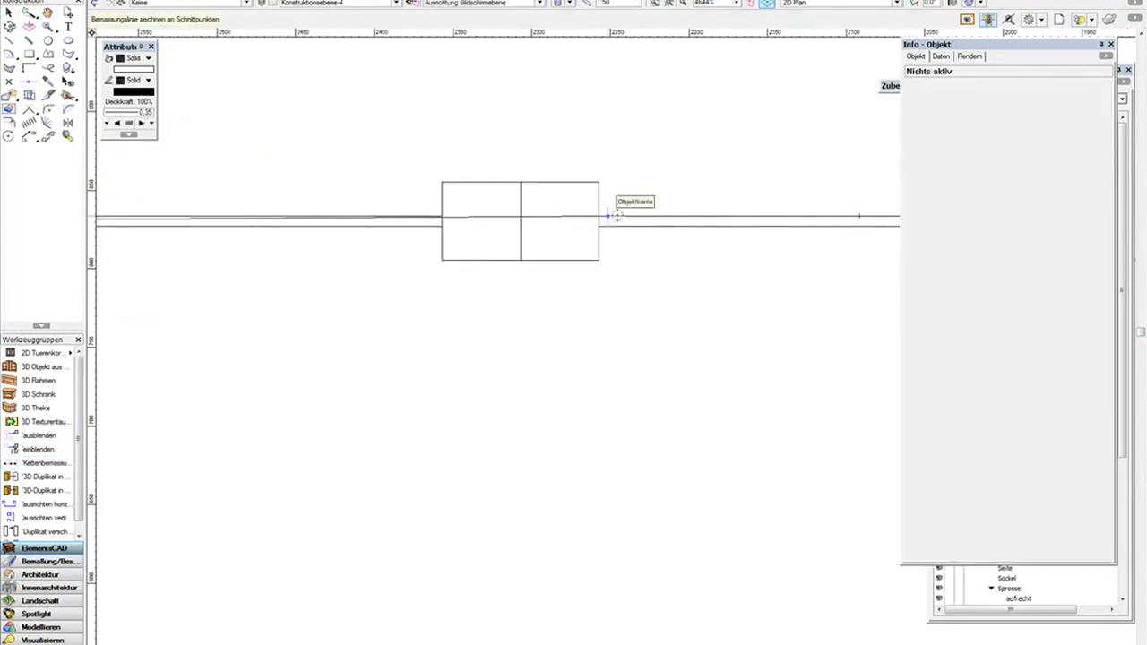
scroll(685, 215, "down", 3)
left_click(876, 211)
left_click(716, 122)
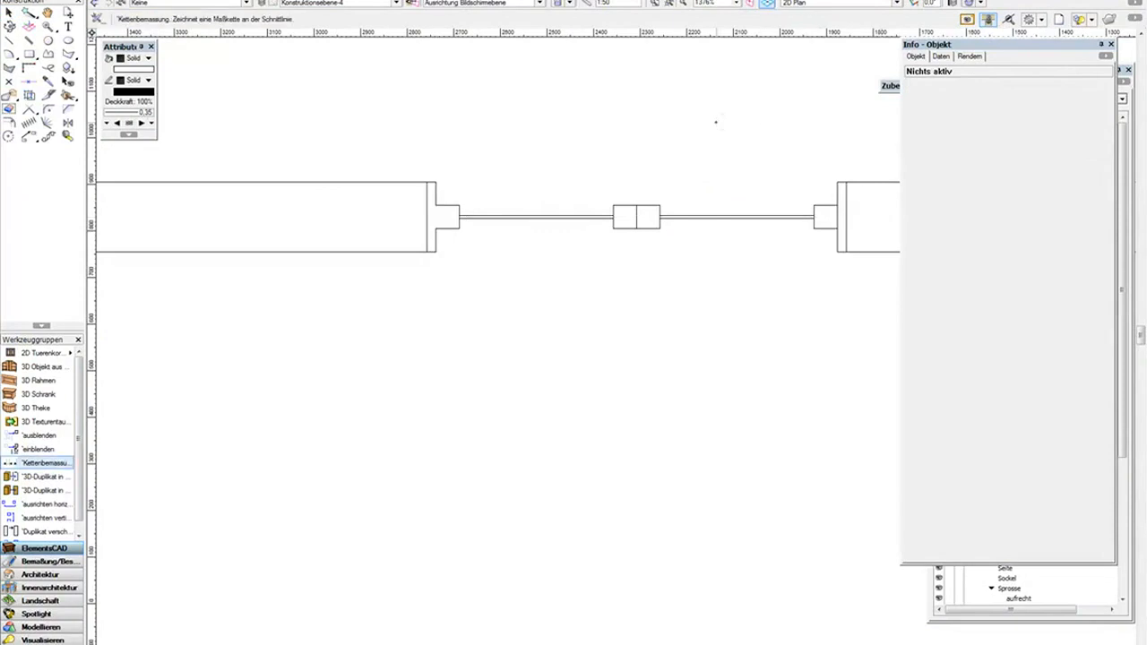
scroll(715, 121, "down", 3)
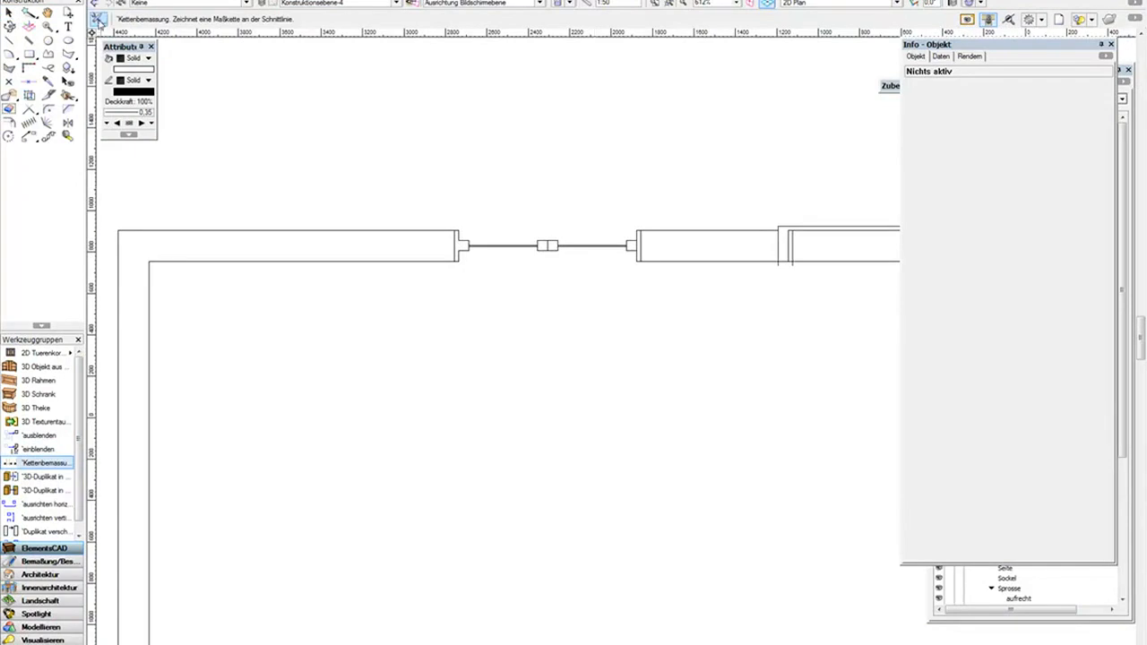
Set the chain dimension tool's Bemaßungseinstellungen to Alles.
left_click(97, 18)
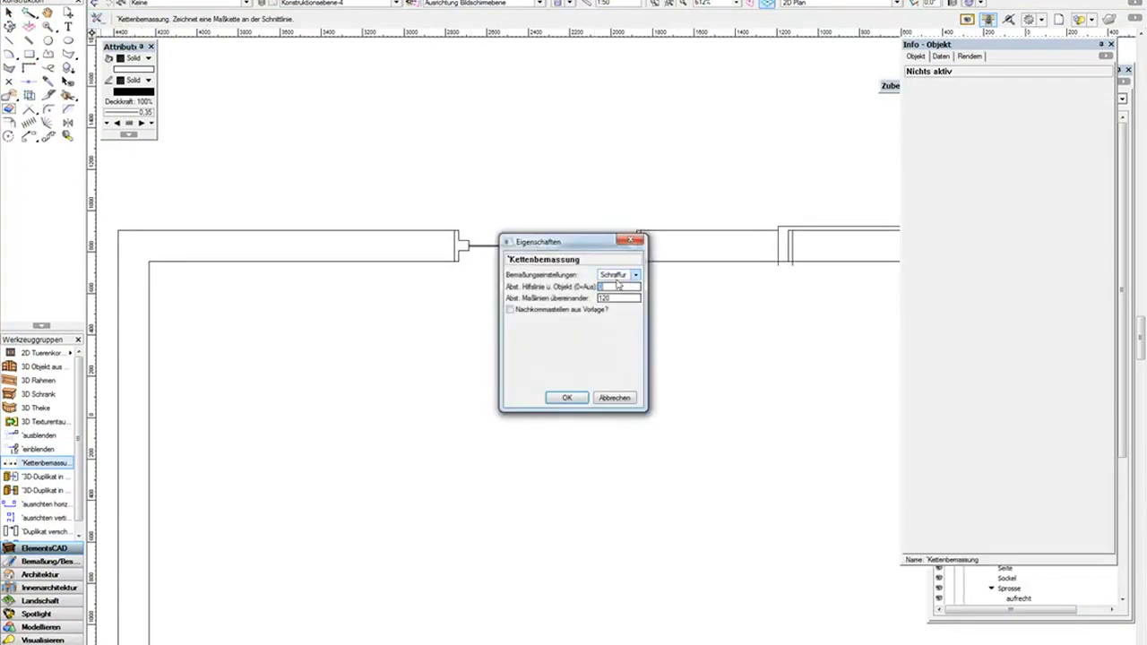
left_click(621, 276)
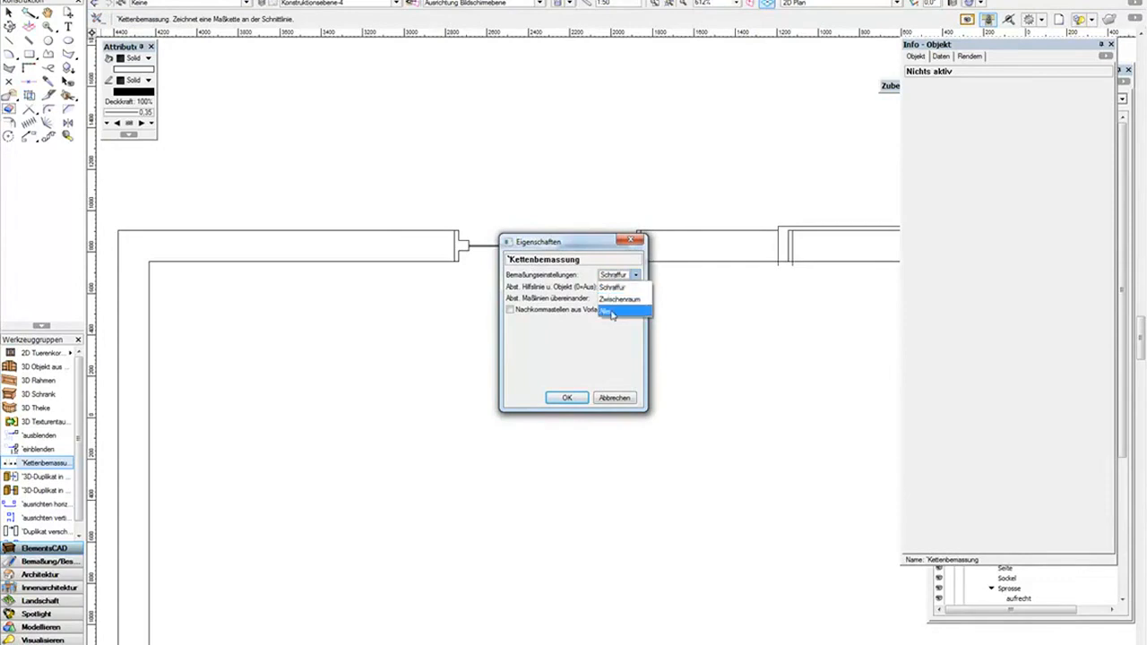
left_click(612, 312)
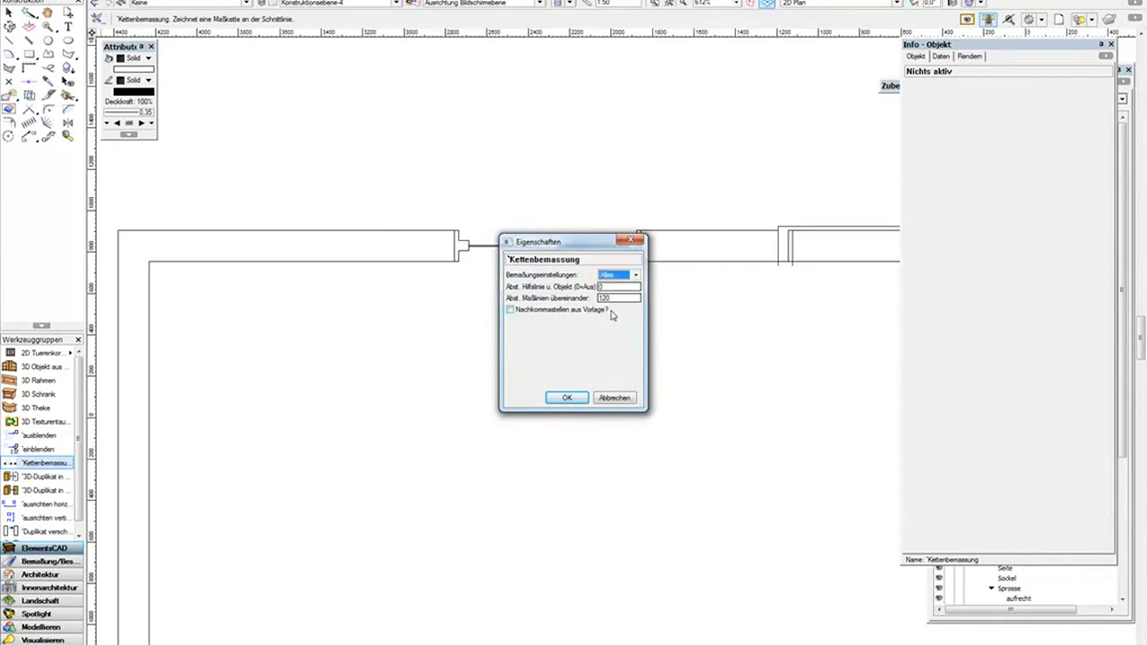
left_click(568, 398)
Chain-dimension the window horizontally from the wall on one side to the wall on the other, placing the dimensions above the wall.
scroll(484, 314, "up", 3)
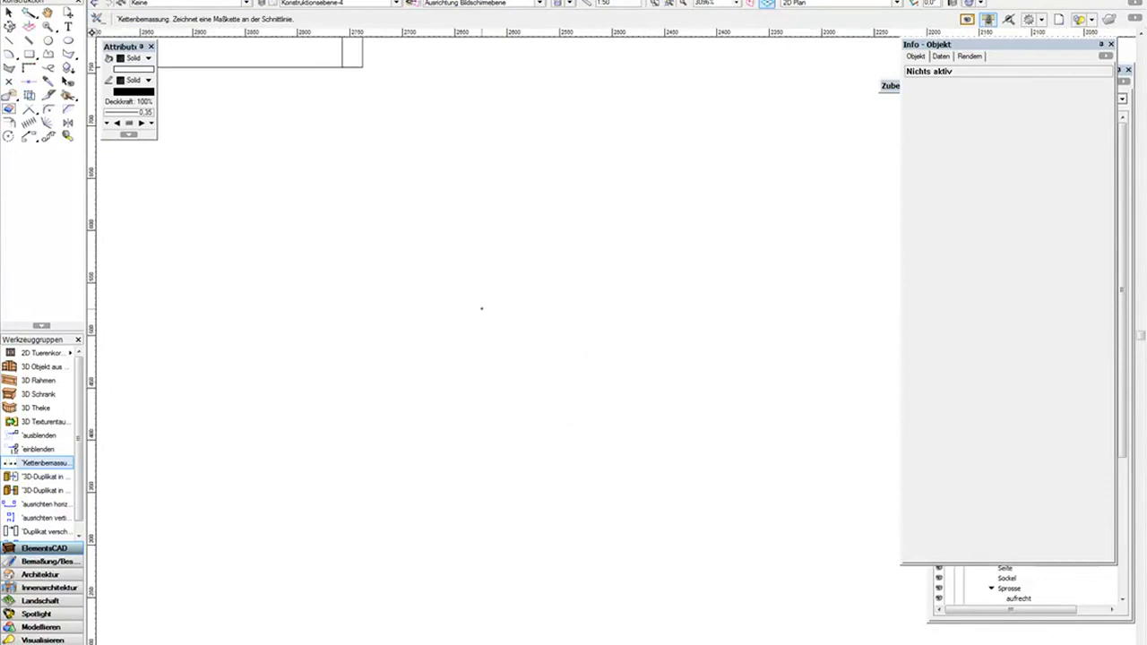
middle_click_drag(358, 105, 420, 335)
scroll(430, 324, "up", 1)
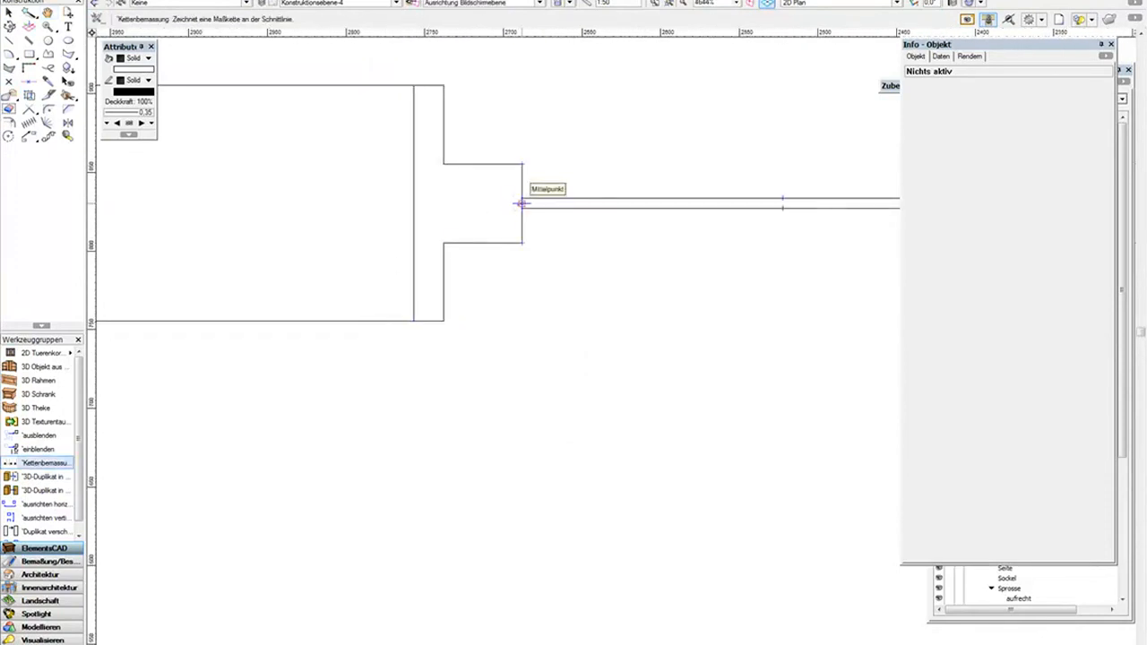
left_click(351, 202)
scroll(652, 179, "down", 2)
middle_click_drag(673, 158, 190, 237)
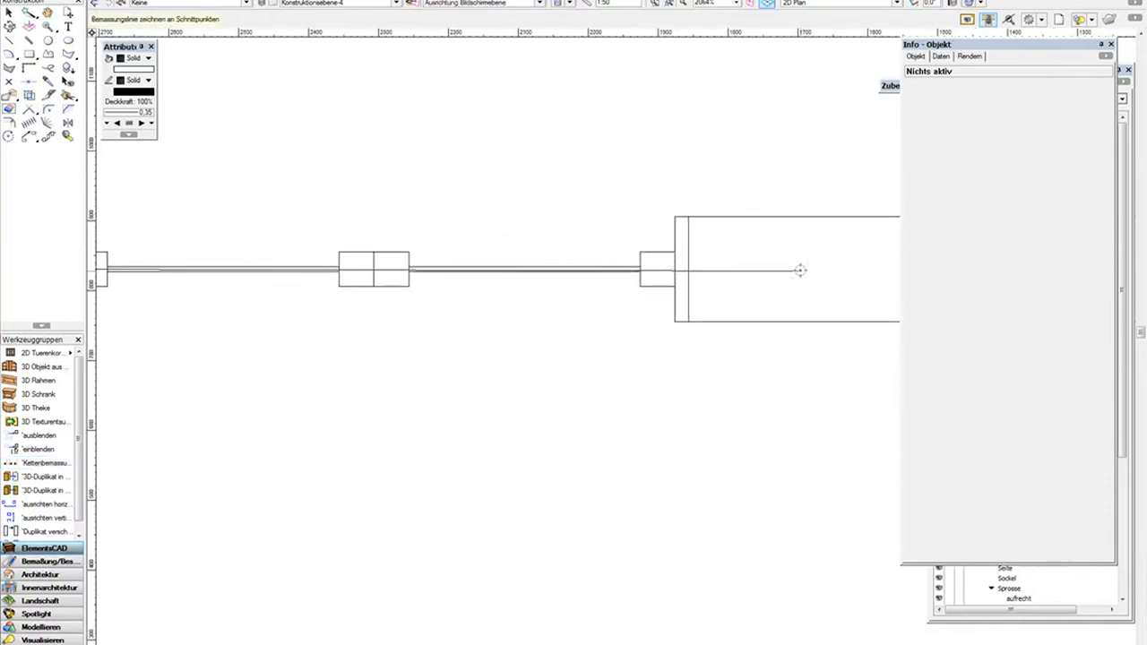
left_click(801, 268)
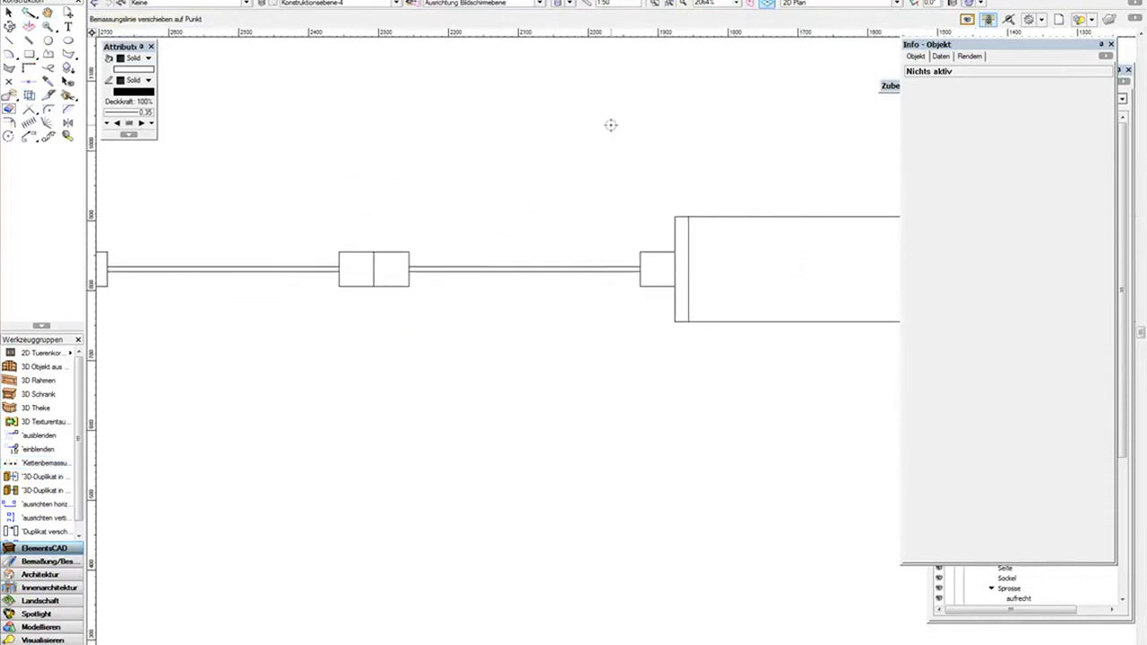
scroll(612, 122, "down", 2)
left_click(565, 125)
Chain-dimension the door opening horizontally through its frame from wall to wall, placing the dimensions above the wall.
middle_click_drag(564, 124, 572, 276)
scroll(568, 364, "down", 3)
middle_click_drag(422, 451, 408, 273)
scroll(869, 160, "up", 3)
left_click(419, 228)
left_click(802, 224)
left_click(721, 130)
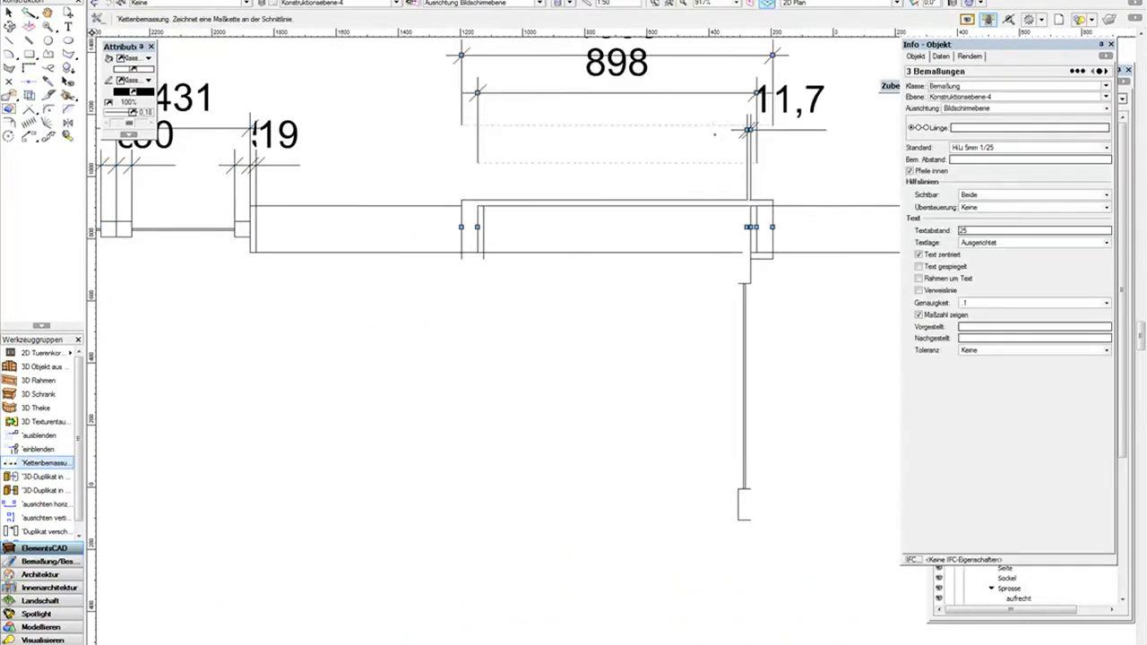
Move the door's 1000 dimension line further up, away from the 898 dimension.
scroll(721, 130, "down", 2)
middle_click_drag(690, 121, 716, 266)
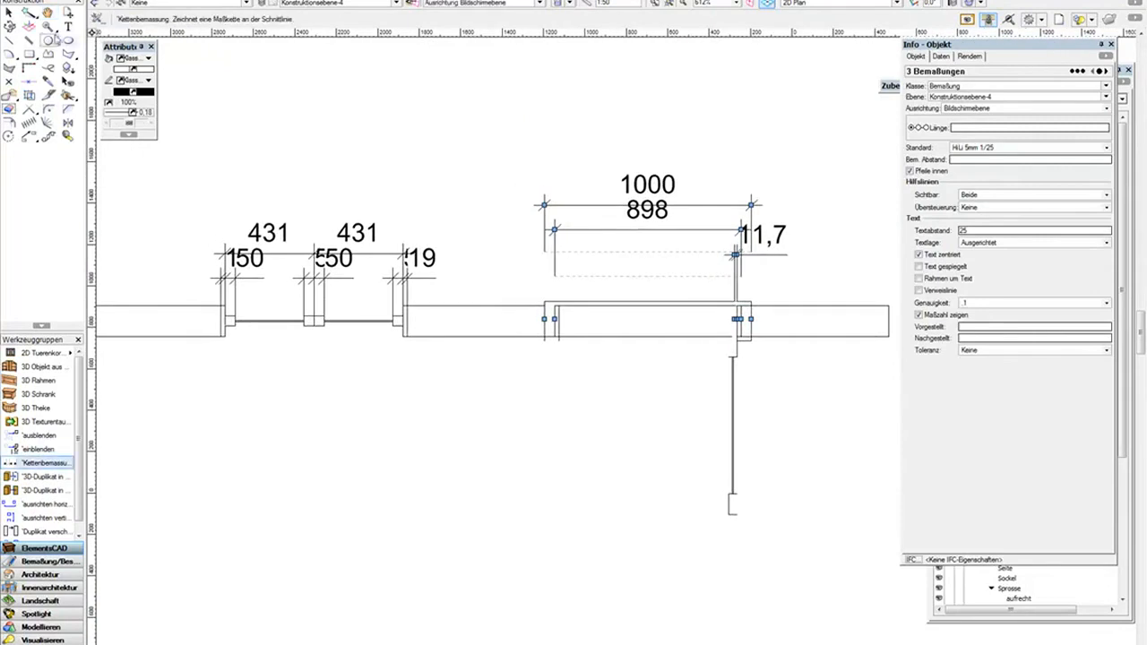
left_click(9, 13)
left_click(472, 149)
left_click_drag(604, 204, 603, 188)
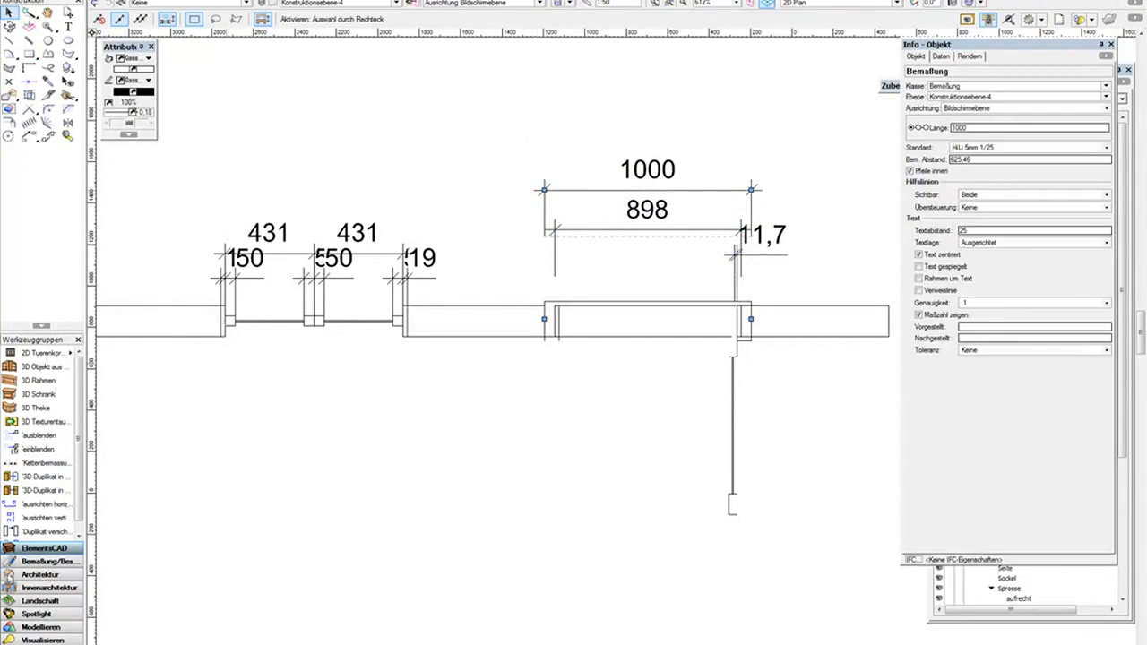
Switch the active design layer to M 1-10 2D.
scroll(410, 553, "down", 4)
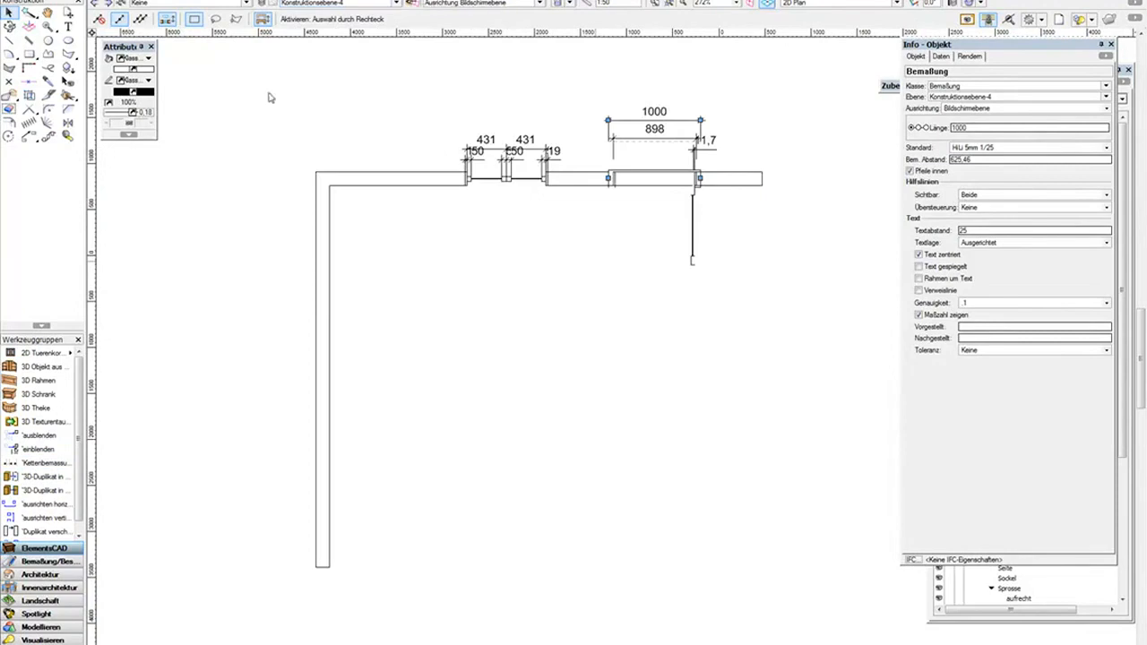
left_click(395, 3)
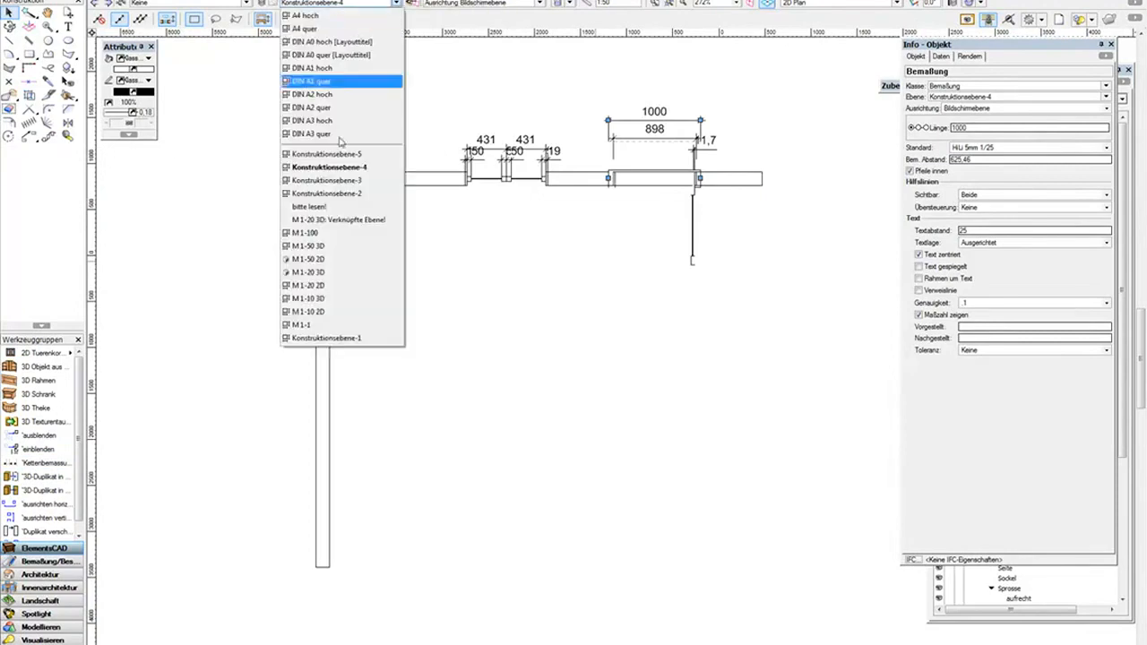
left_click(348, 313)
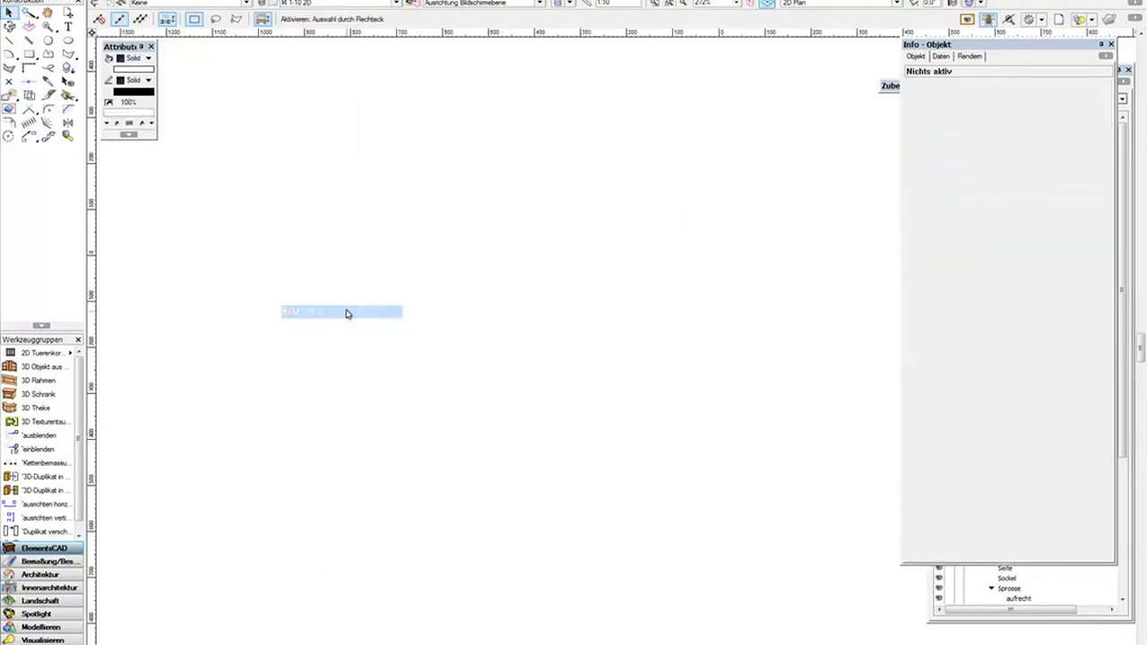
Draw an open, stepped polygon of horizontal and vertical segments with 13 points, about 1257 mm wide and 470 mm high.
left_click(68, 53)
left_click(271, 288)
left_click(392, 288)
left_click(392, 211)
left_click(632, 211)
left_click(632, 337)
left_click(753, 337)
left_click(753, 391)
left_click(822, 392)
left_click(822, 289)
left_click(849, 290)
left_click(850, 257)
left_click(753, 257)
double_click(752, 175)
Chain-dimension the stepped polygon horizontally through its upright edges, placing the dimension line above the shape.
mouse_move(783, 192)
middle_mouse_down()
mouse_move(663, 171)
mouse_move(678, 158)
middle_mouse_up()
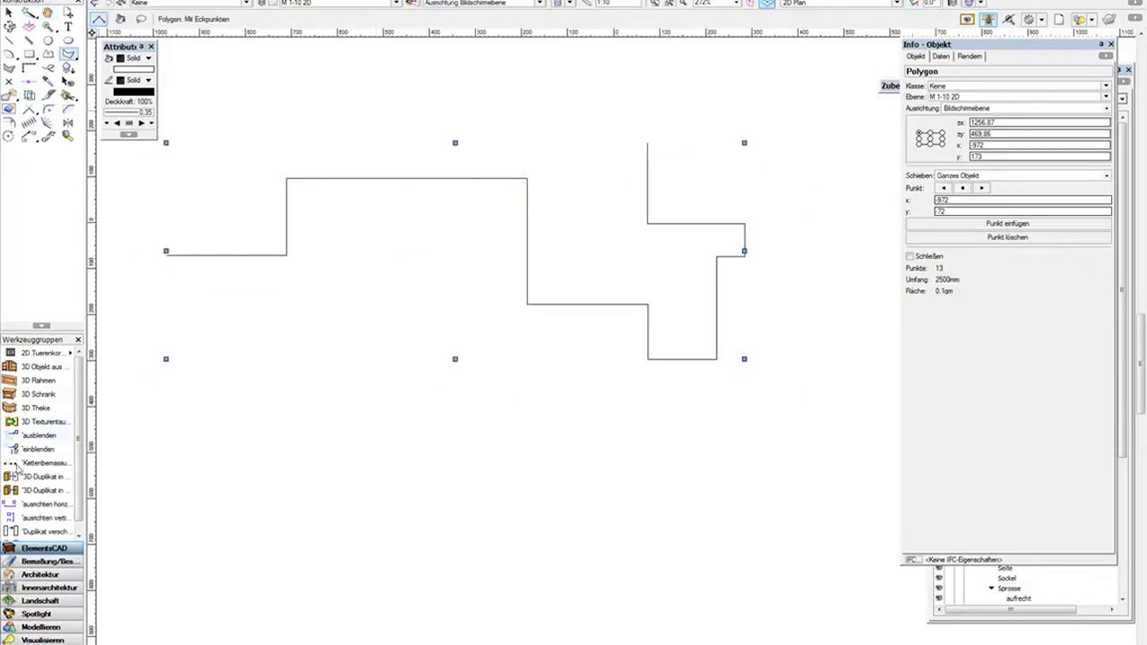
left_click(40, 462)
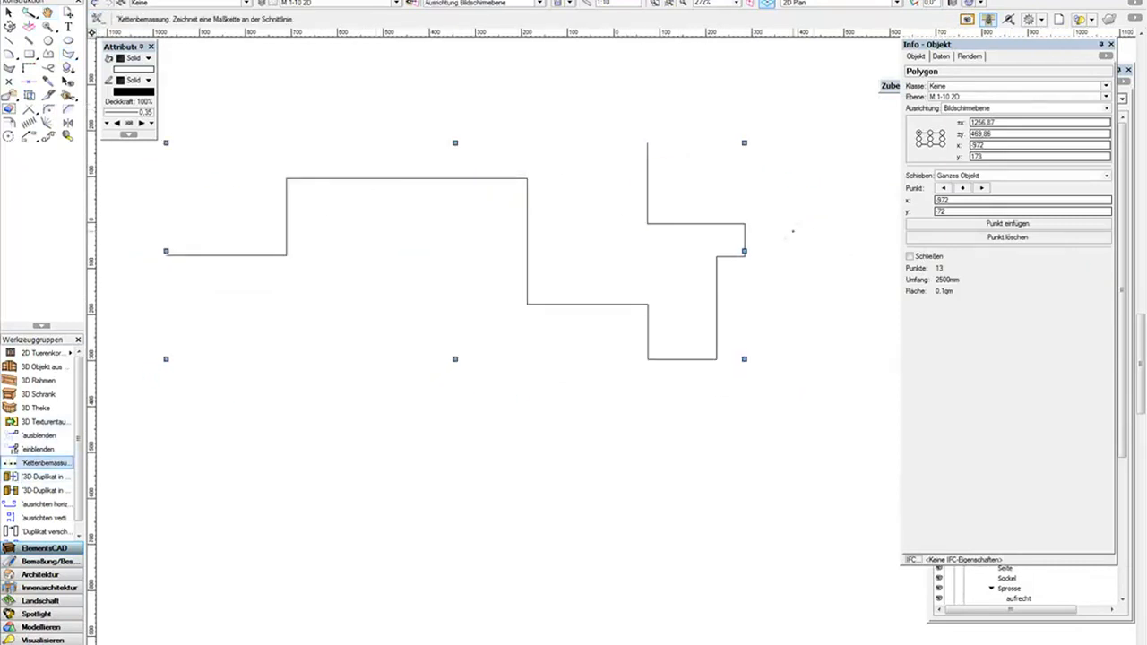
left_click(790, 235)
left_click(237, 236)
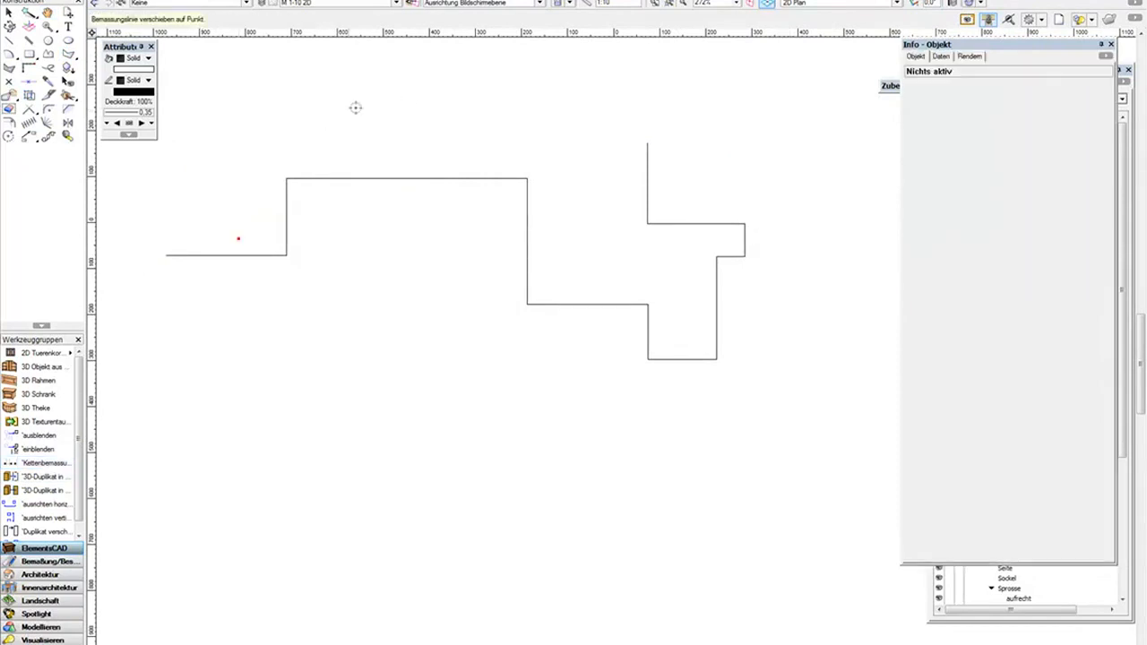
left_click(418, 92)
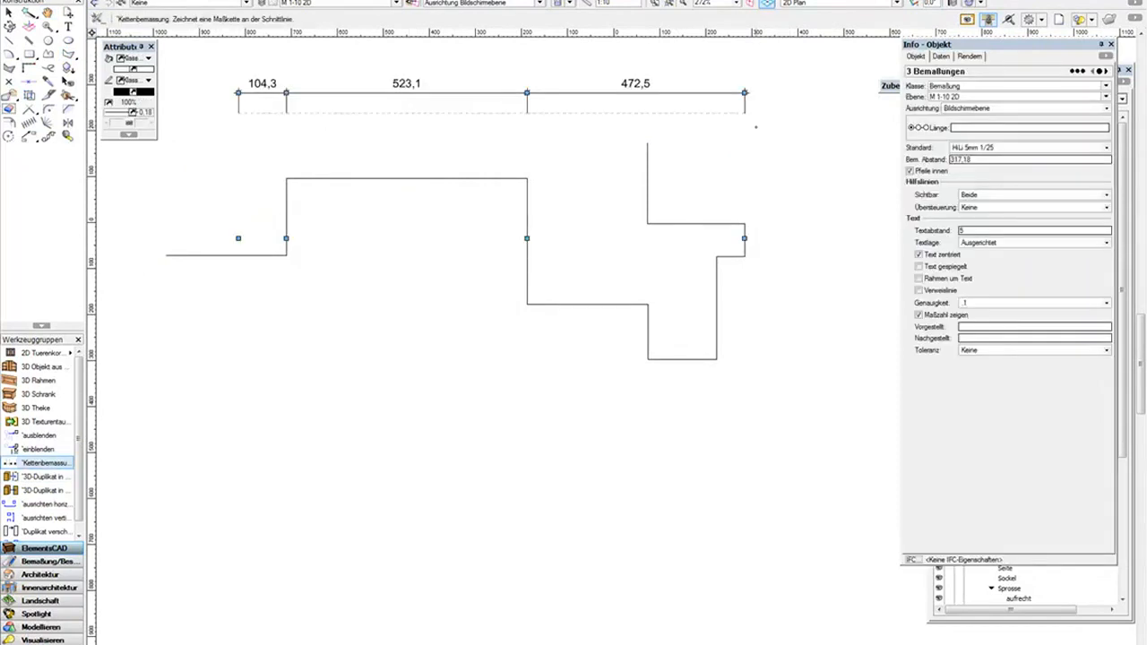
Chain-dimension the polygon's right end vertically, once through the lowest leg and once through the small projection, placing both lines beside the shape.
left_click(681, 189)
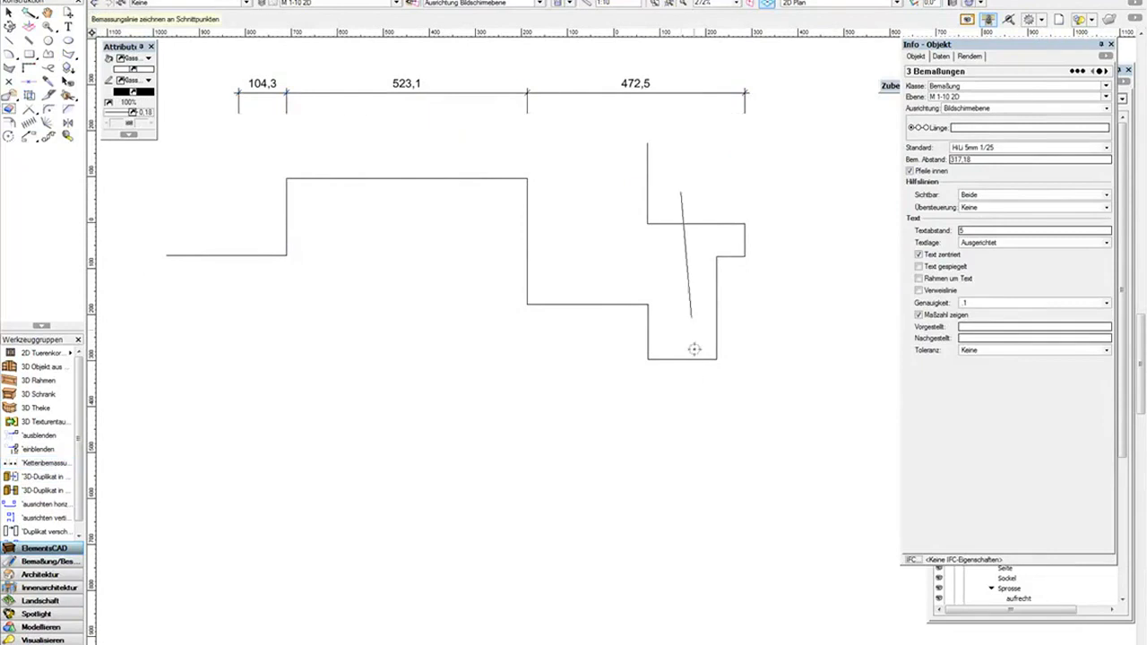
left_click(701, 434)
left_click(822, 300)
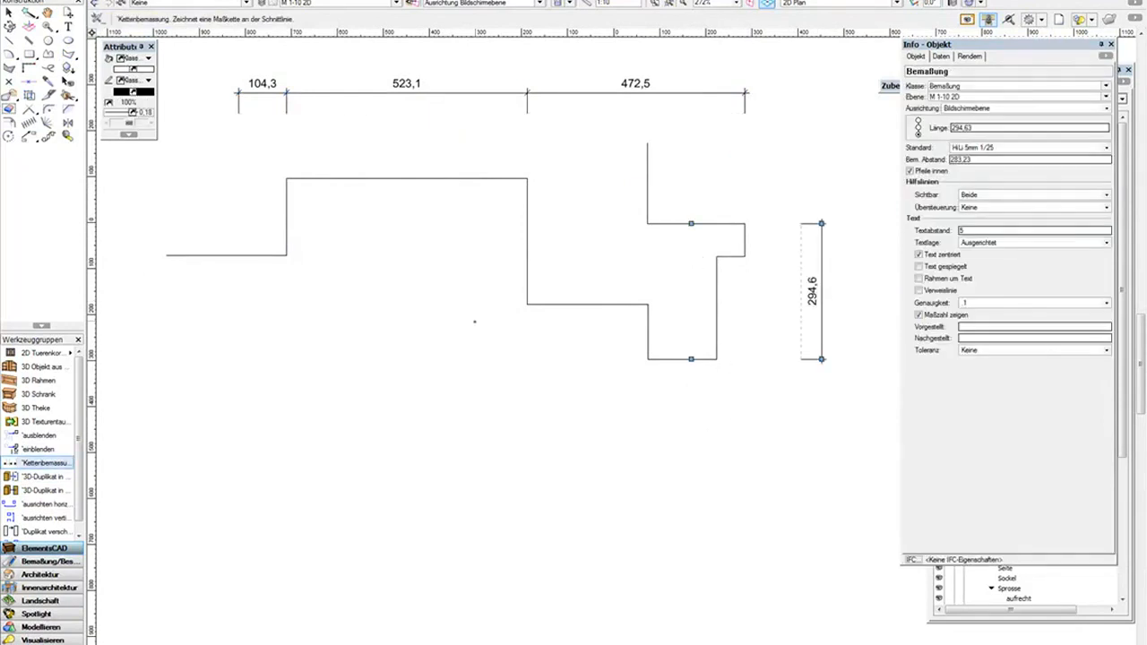
left_click(730, 193)
left_click(729, 269)
left_click(858, 240)
Chain-dimension the polygon's lower steps horizontally using a slanted section line, placing the dimension line below the shape.
middle_click_drag(836, 164, 823, 182)
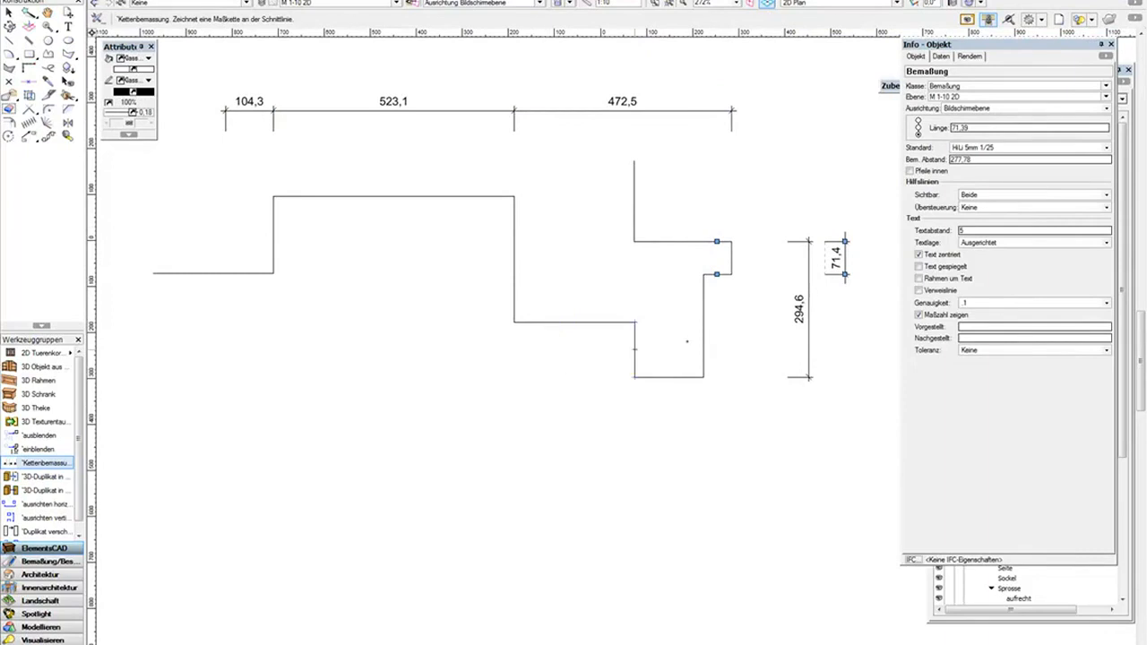
left_click(725, 367)
left_click(428, 281)
left_click(668, 457)
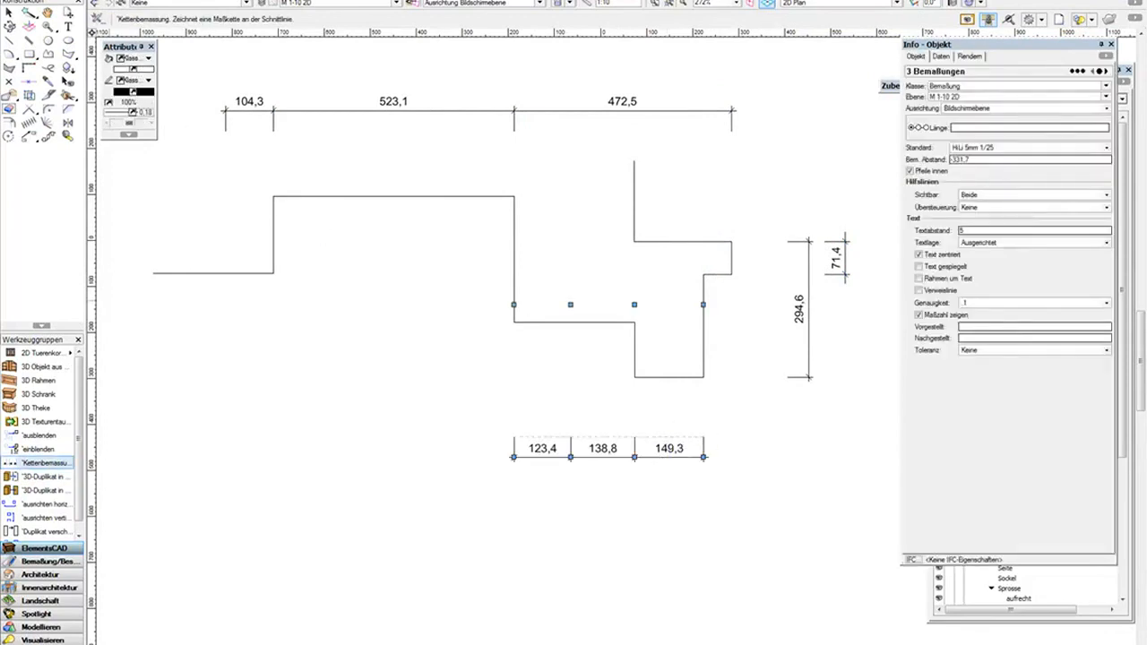
Review the chain dimension tool's Bemaßungseinstellungen options and its extension-line and dimension-line spacing fields, leaving the settings without applying changes.
scroll(597, 286, "down", 2)
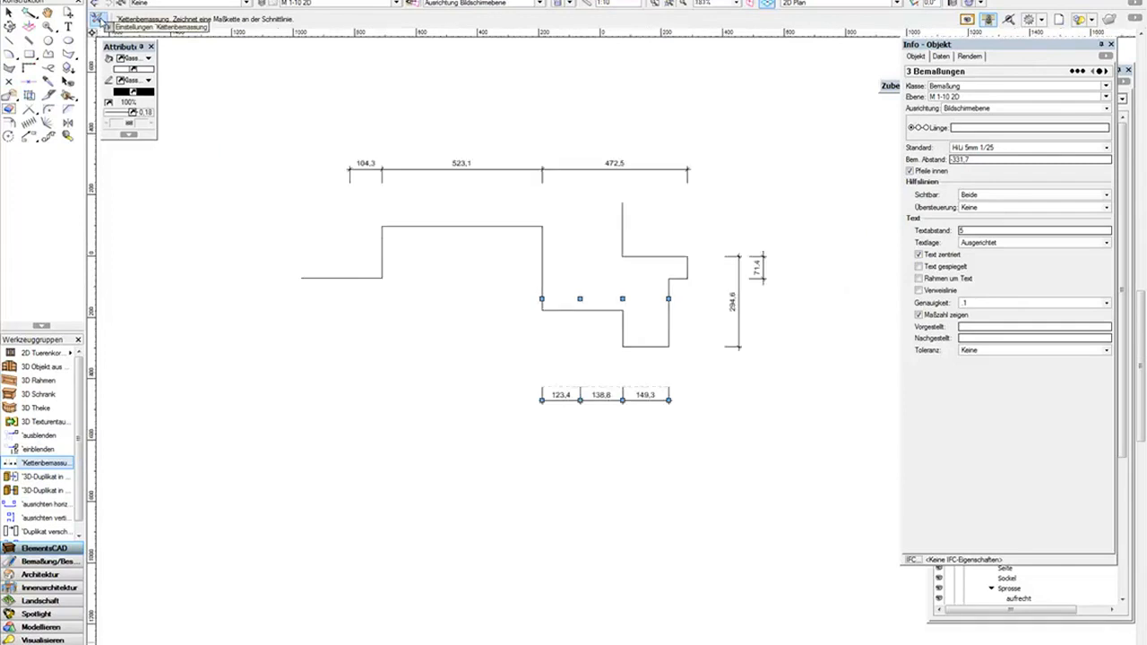
left_click(98, 19)
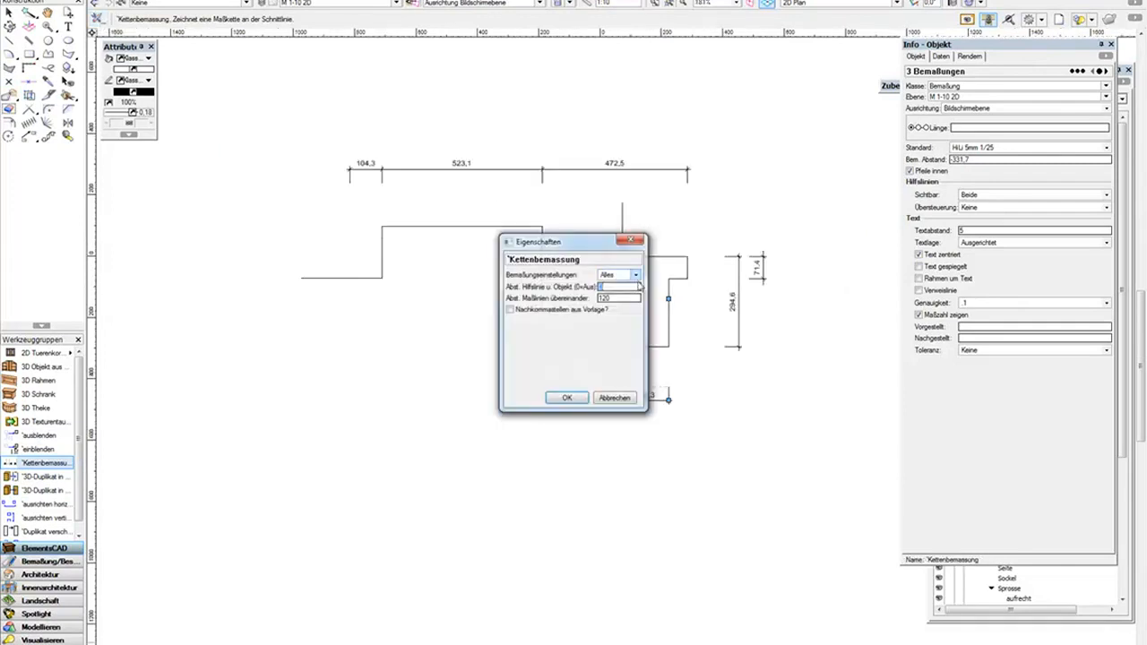
left_click(636, 275)
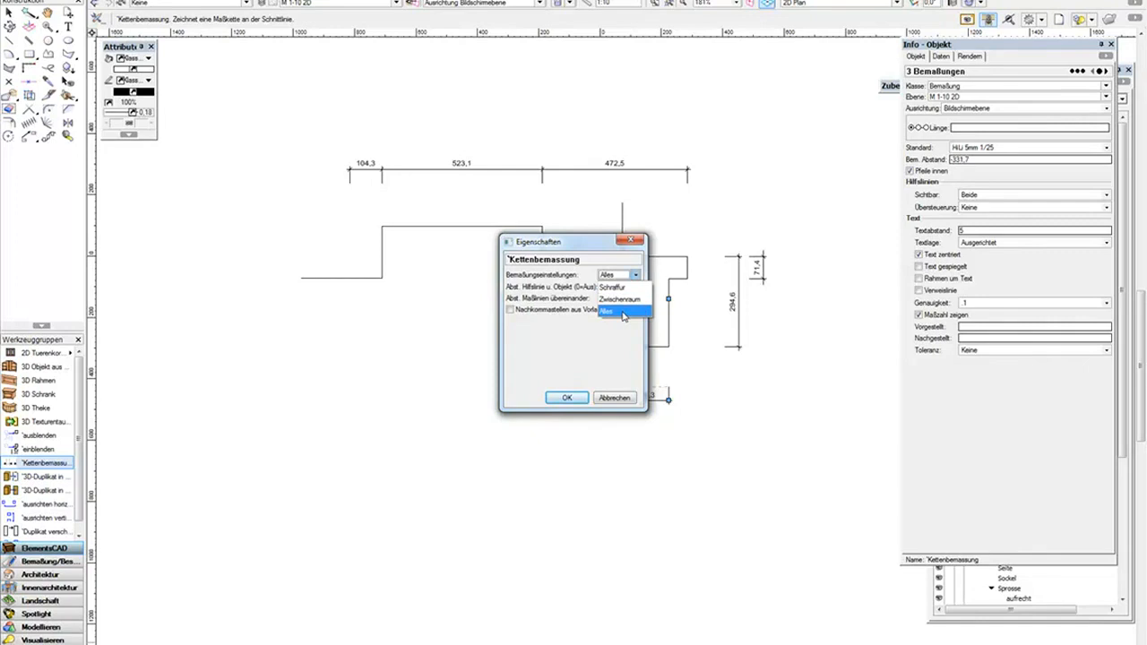
left_click(622, 311)
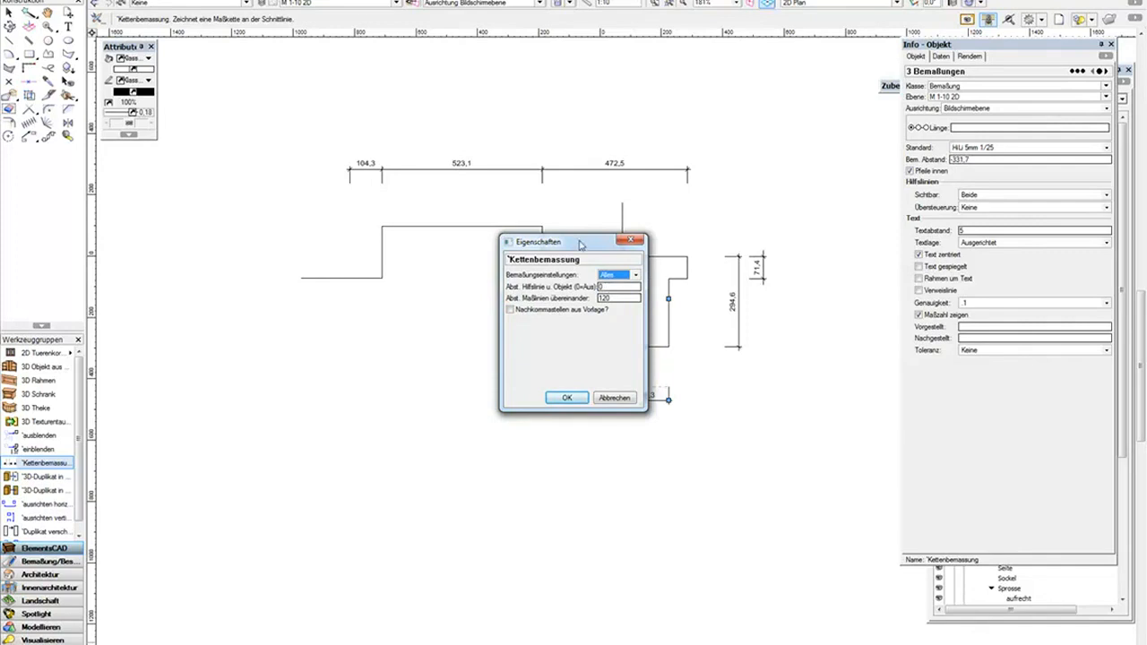
left_click_drag(579, 244, 580, 257)
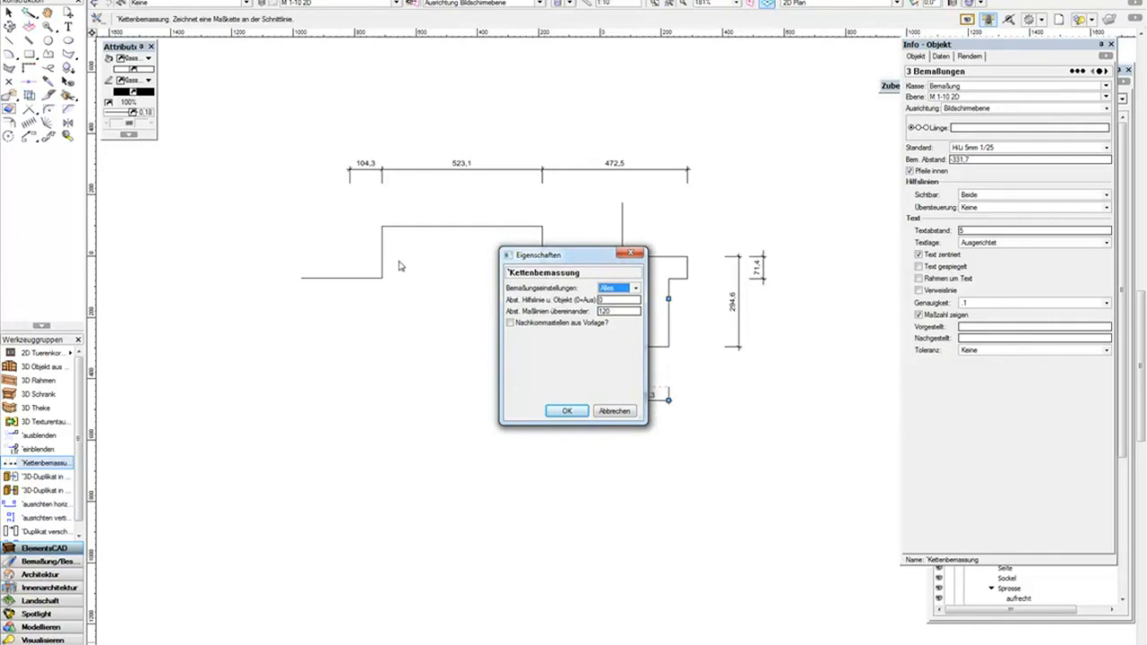
double_click(620, 311)
left_click(612, 412)
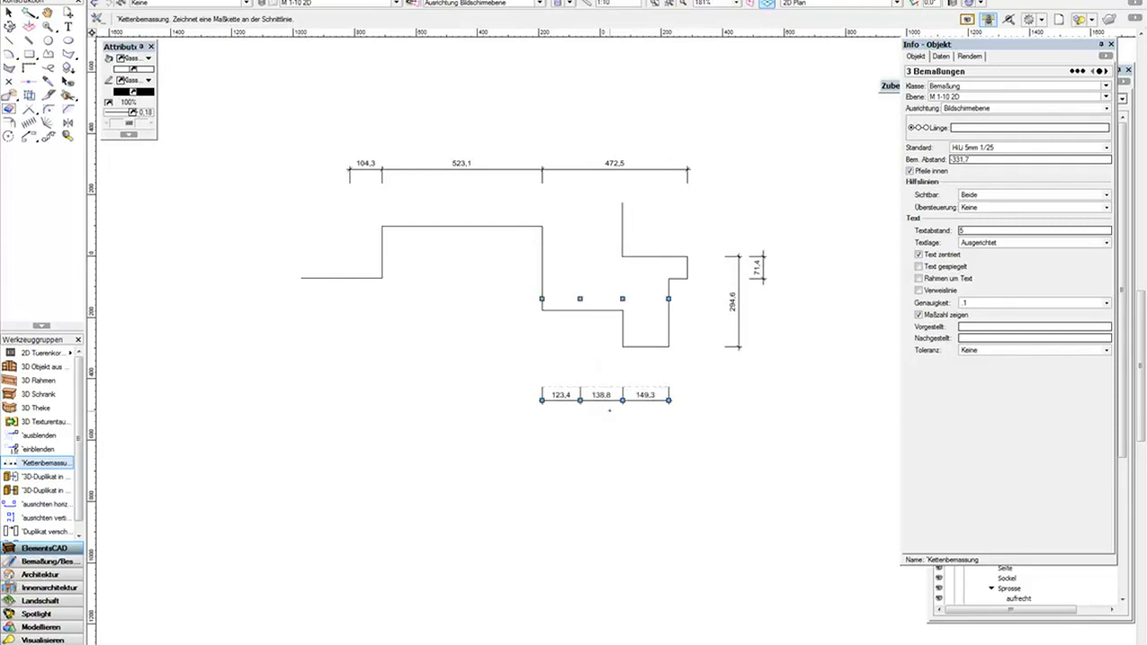